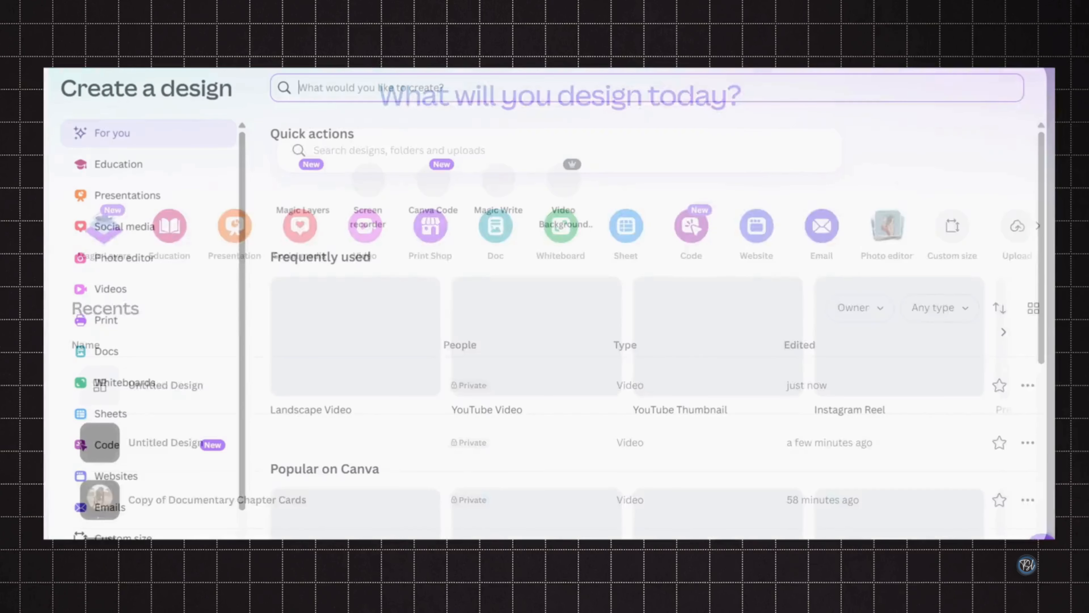
# - Open the untitled video design and fill its page background with black
pyautogui.click(361, 347)
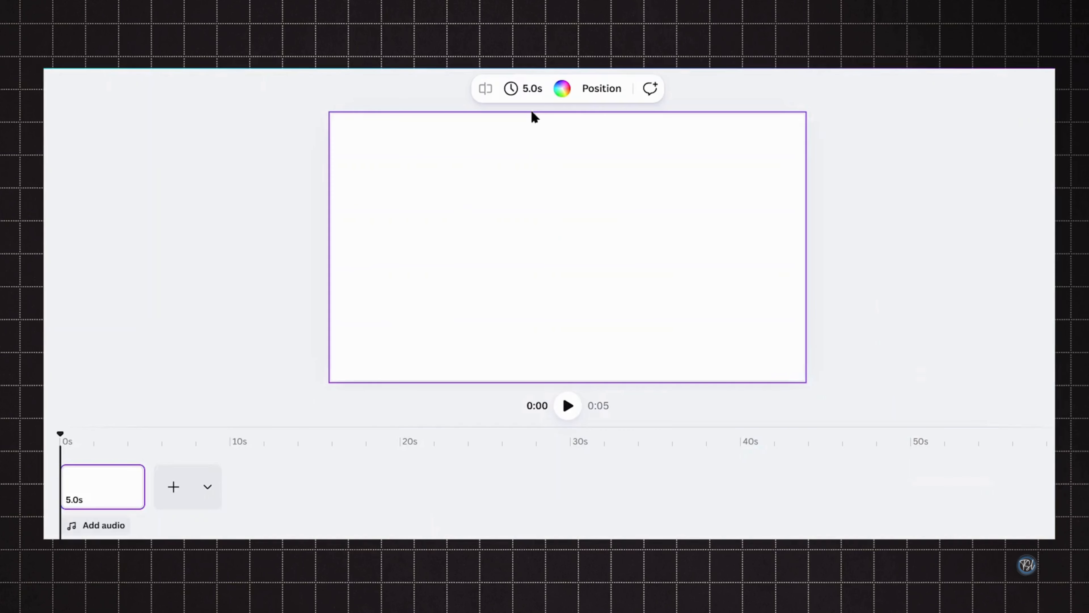
pyautogui.click(562, 90)
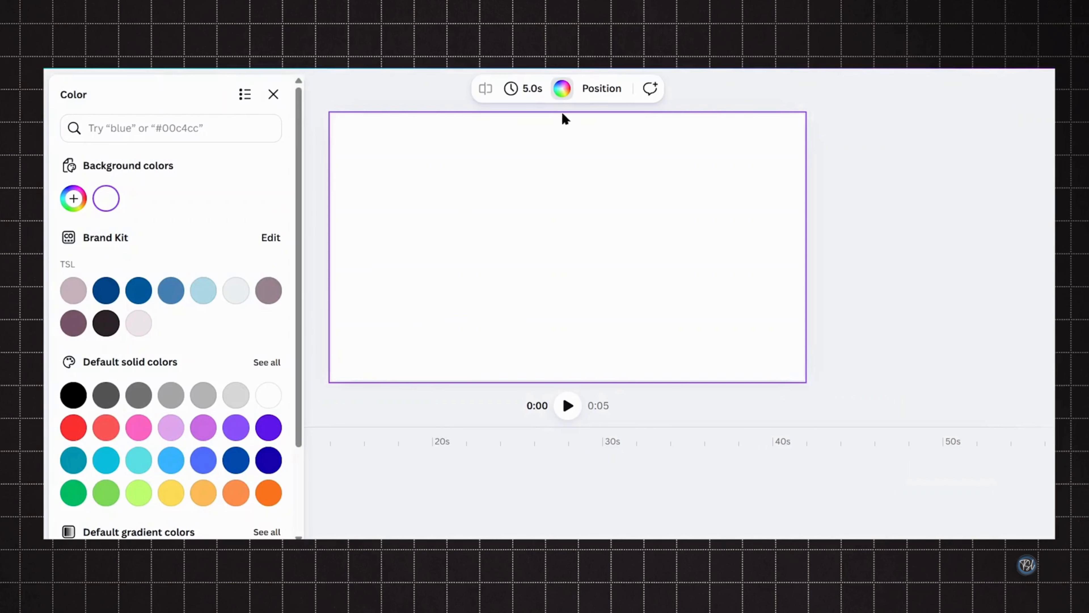
pyautogui.click(74, 395)
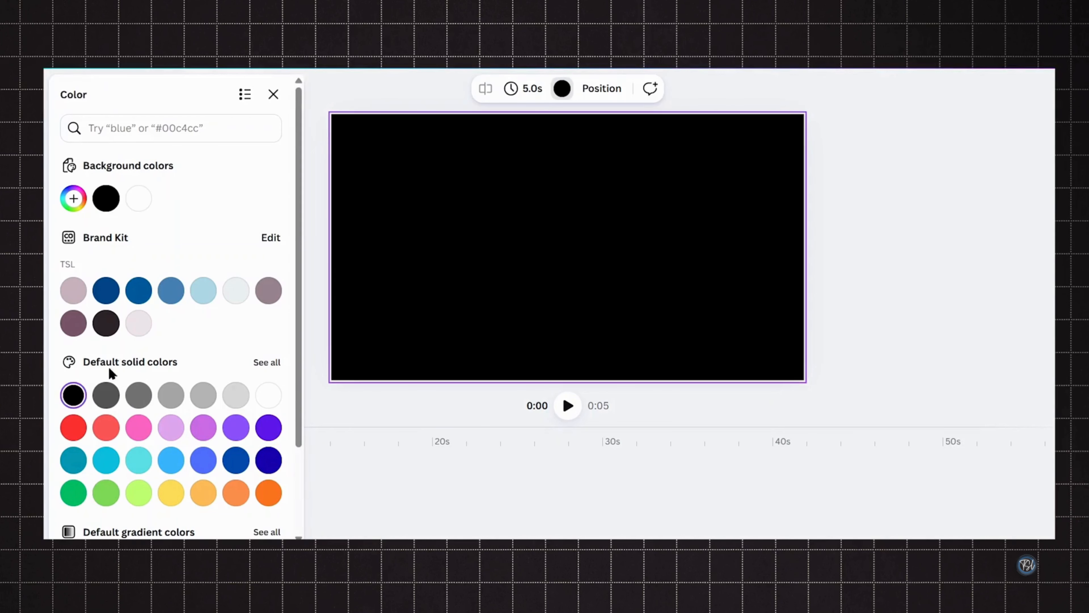
pyautogui.click(273, 94)
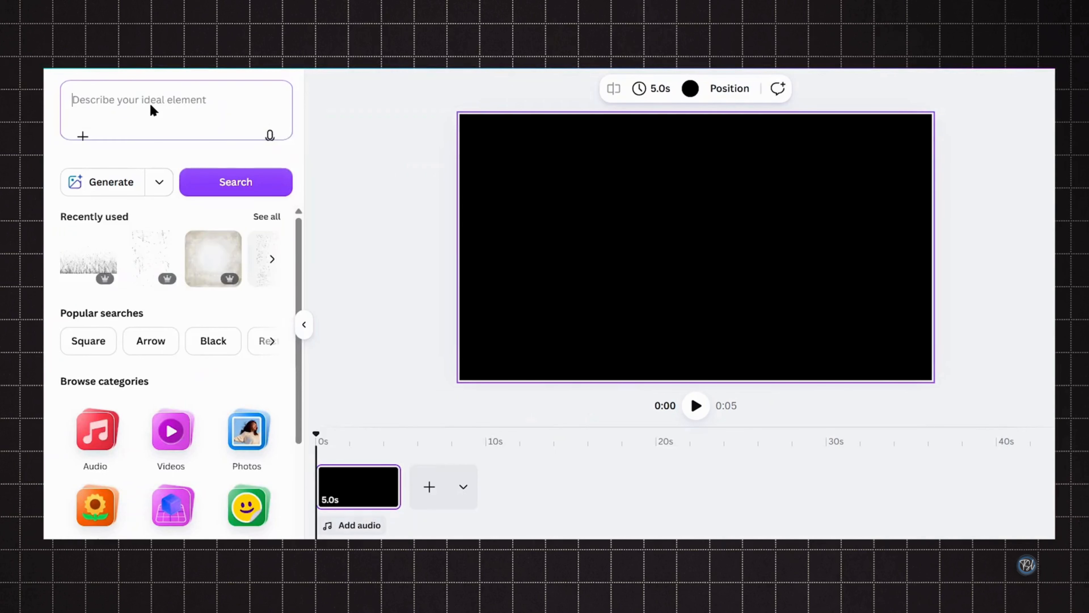
# - Search graphics for 'Grunge Texture Overlay' and add a dark grunge texture stretched across the whole canvas
pyautogui.click(150, 106)
pyautogui.write('Grunge Texture Overlay')
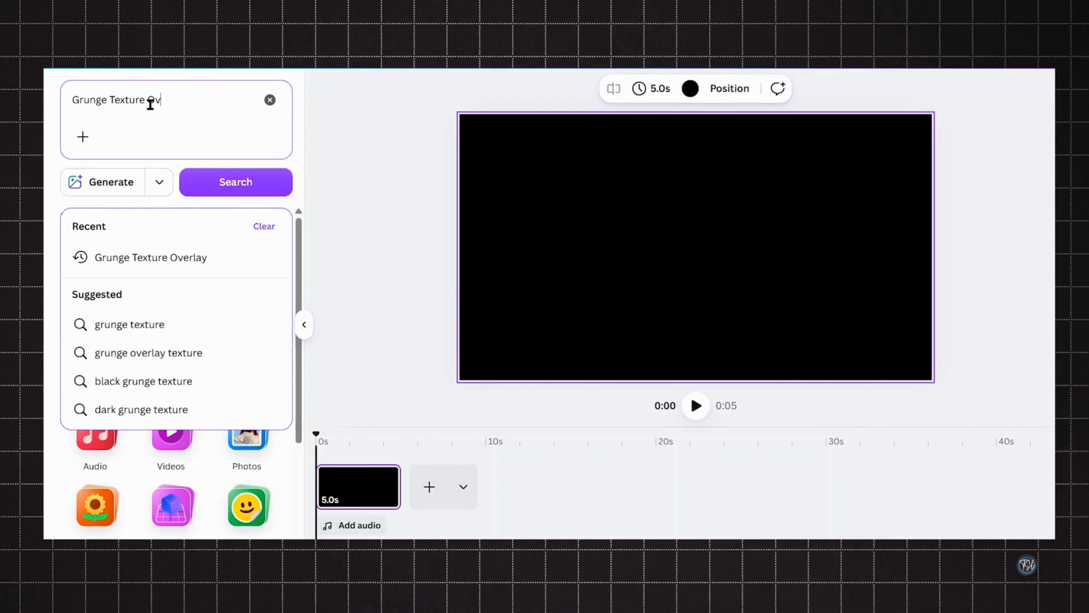
pyautogui.press('Return')
pyautogui.click(111, 218)
pyautogui.scroll(-3, 274, 302)
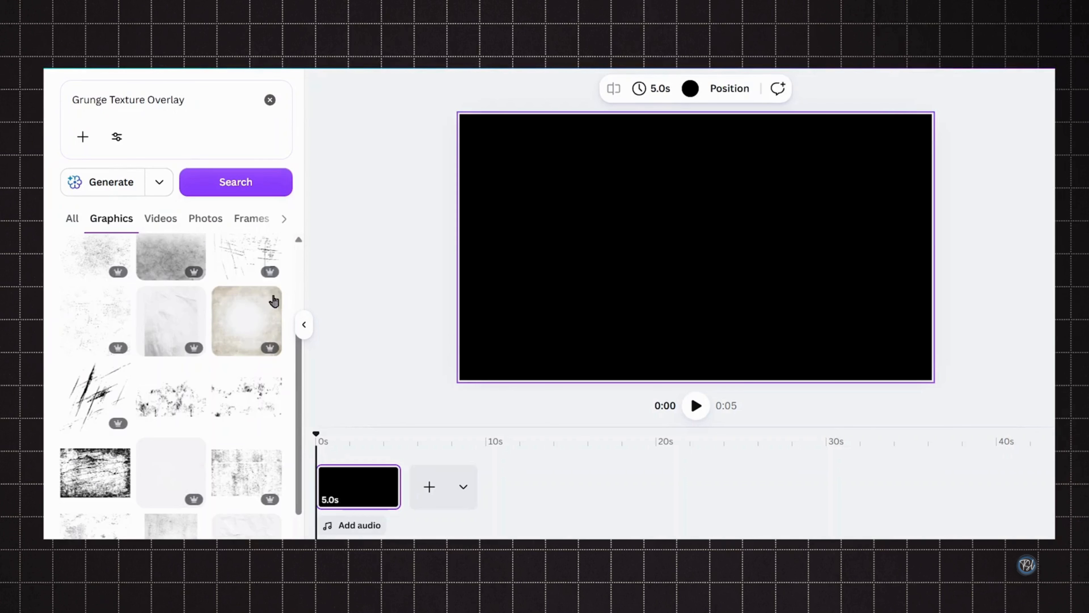
pyautogui.click(270, 297)
pyautogui.click(247, 321)
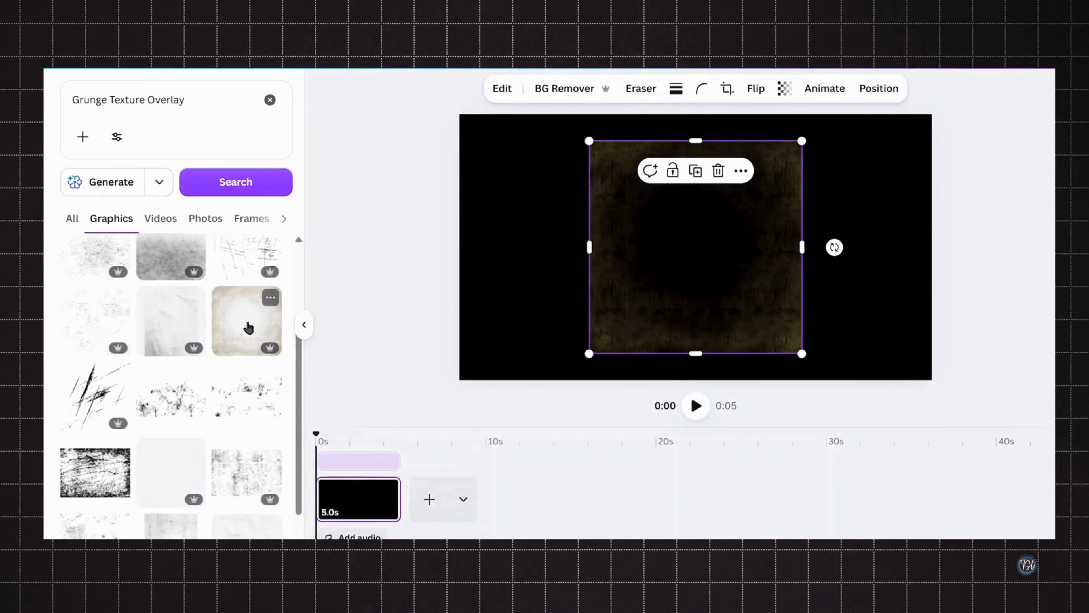
pyautogui.moveTo(597, 256); pyautogui.dragTo(508, 229)
pyautogui.moveTo(679, 327); pyautogui.dragTo(741, 365)
pyautogui.moveTo(707, 300); pyautogui.dragTo(734, 301)
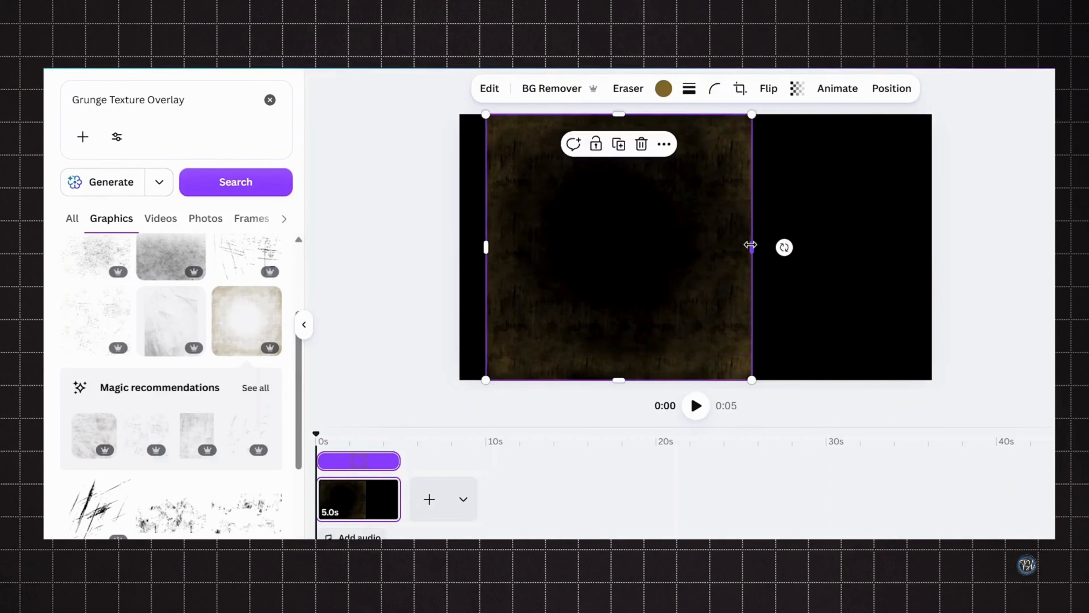
pyautogui.moveTo(751, 246); pyautogui.dragTo(932, 256)
# - Search graphics for 'Grunge Texture' and add a scratched grunge overlay graphic
pyautogui.click(258, 109)
pyautogui.press('BackSpace')
pyautogui.press('BackSpace')
pyautogui.press('BackSpace')
pyautogui.press('BackSpace')
pyautogui.press('BackSpace')
pyautogui.press('BackSpace')
pyautogui.press('BackSpace')
pyautogui.press('BackSpace')
pyautogui.click(195, 185)
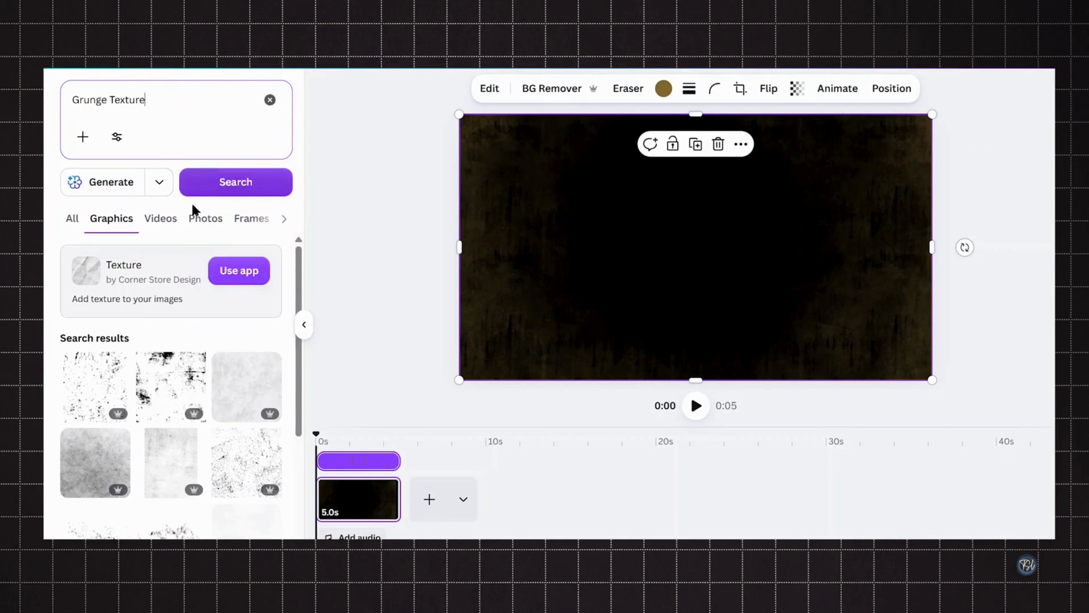
pyautogui.scroll(-5, 190, 386)
pyautogui.scroll(-10, 190, 386)
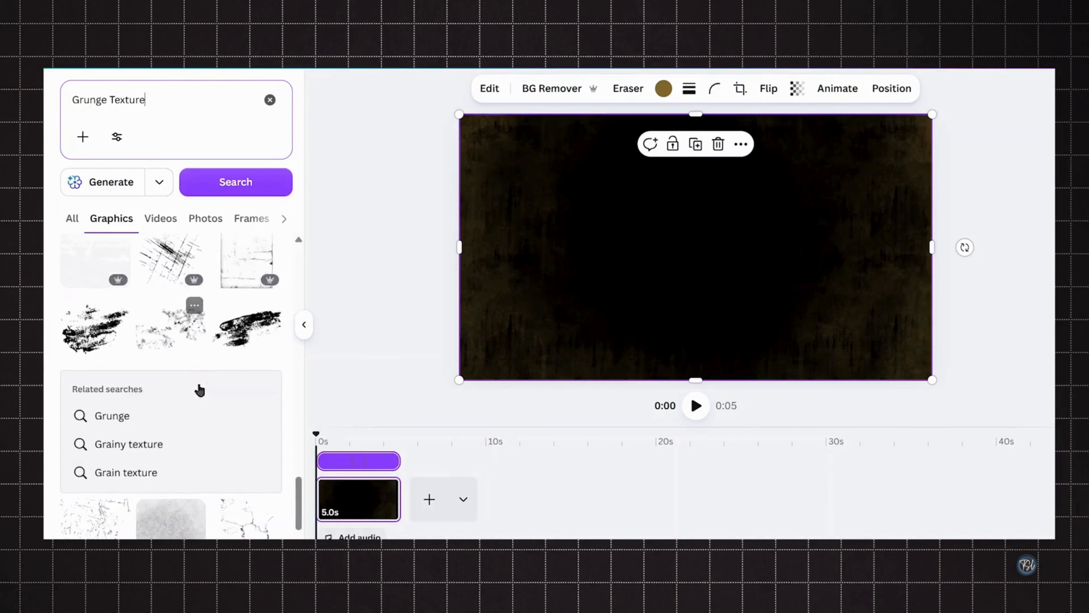
pyautogui.scroll(-5, 199, 389)
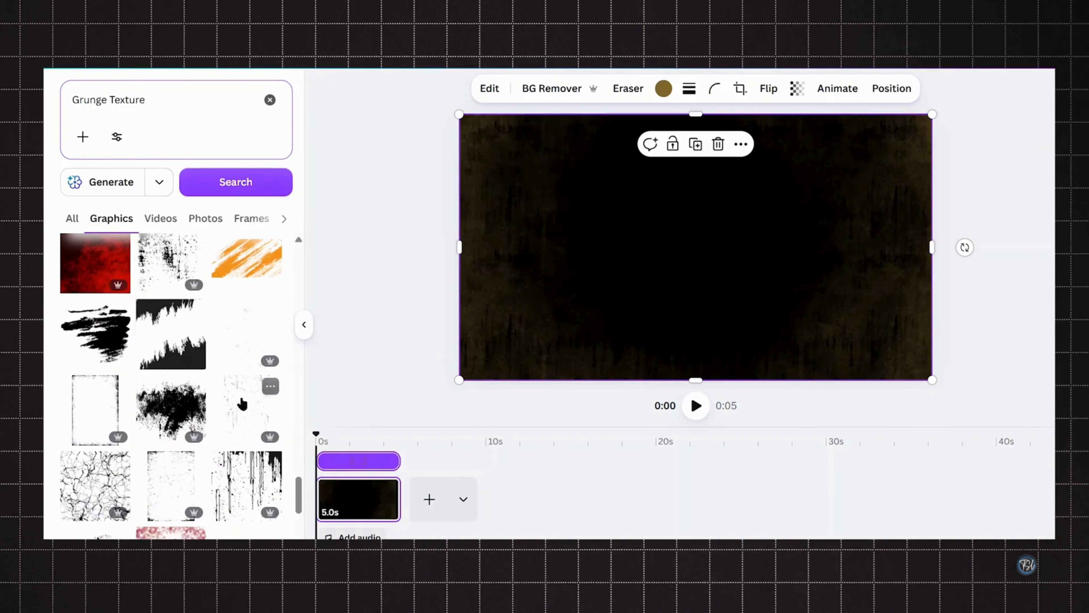
pyautogui.click(270, 385)
pyautogui.click(243, 412)
# - Resize and move the scratched overlay to the lower middle of the canvas
pyautogui.moveTo(661, 302); pyautogui.dragTo(577, 341)
pyautogui.moveTo(672, 283); pyautogui.dragTo(579, 250)
pyautogui.moveTo(669, 247); pyautogui.dragTo(580, 350)
pyautogui.moveTo(667, 191); pyautogui.dragTo(715, 153)
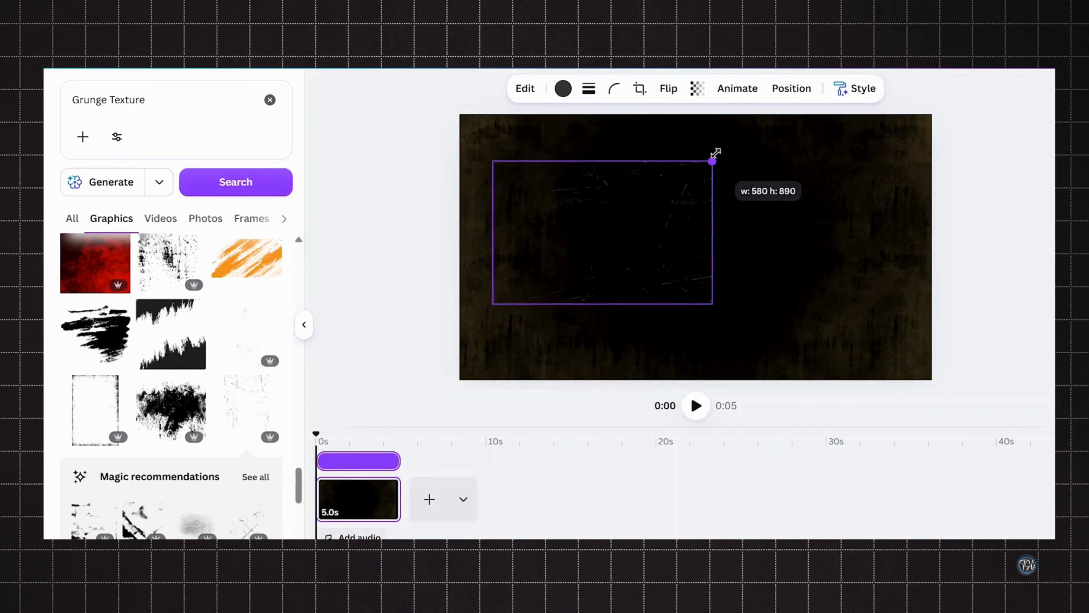
pyautogui.moveTo(637, 216); pyautogui.dragTo(572, 204)
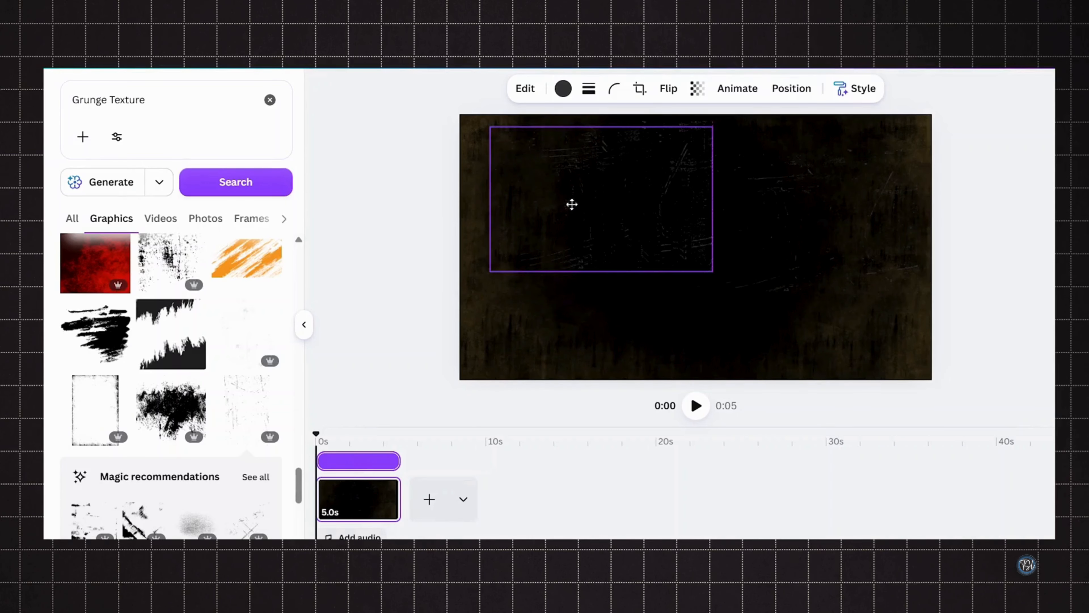
pyautogui.moveTo(673, 231); pyautogui.dragTo(717, 327)
pyautogui.moveTo(784, 286); pyautogui.dragTo(696, 316)
# - Search graphics for 'Pixel Grunge Texture' and add a pixel grunge texture
pyautogui.click(90, 103)
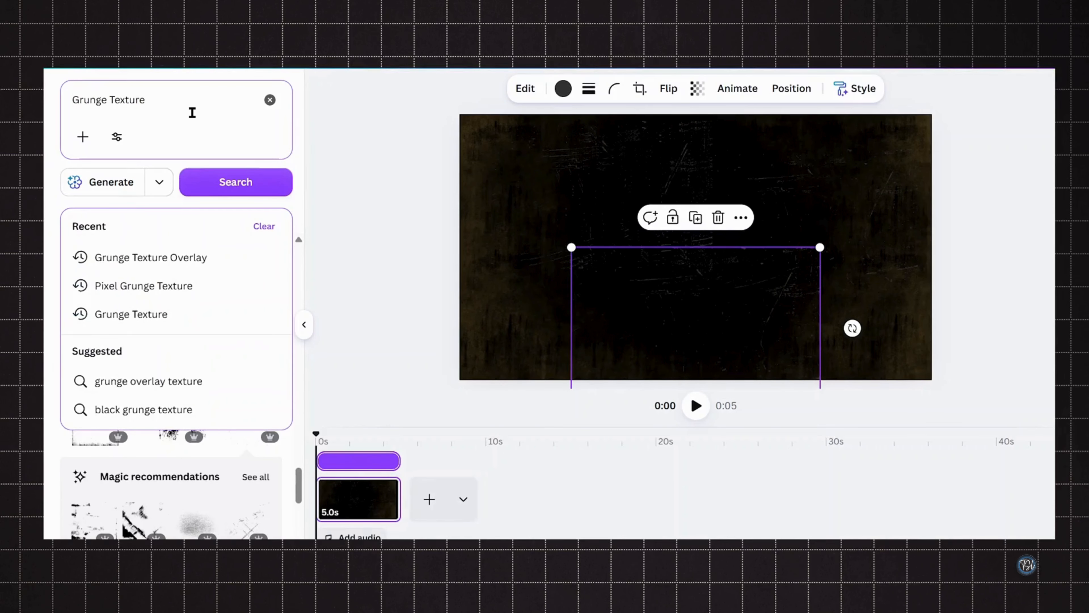
pyautogui.write('Pixel')
pyautogui.press('Return')
pyautogui.click(275, 367)
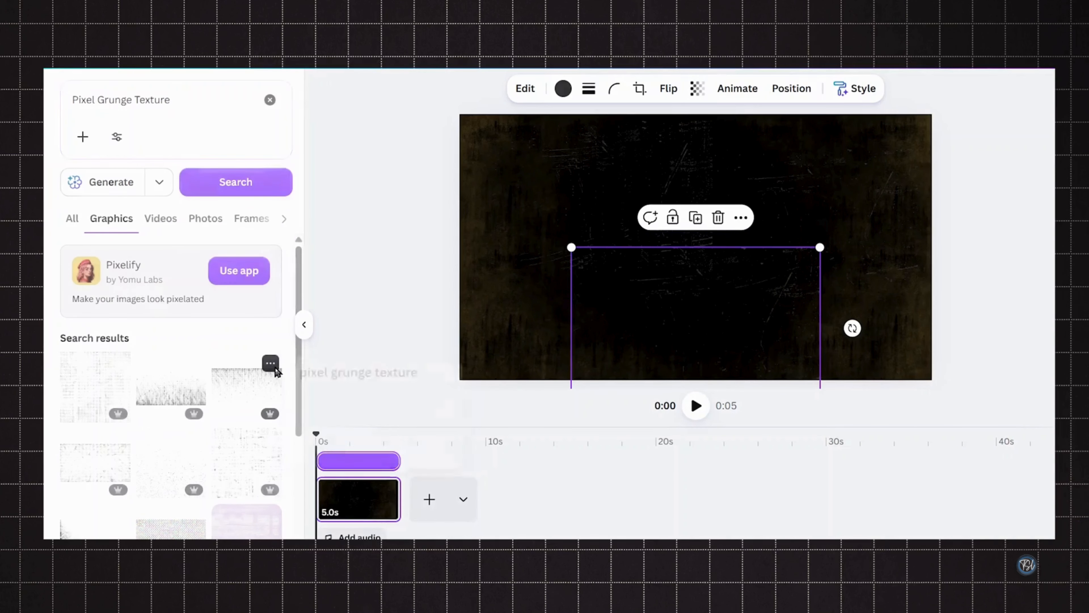
pyautogui.click(238, 388)
# - Resize the pixel texture and place it across the top centre of the canvas
pyautogui.moveTo(696, 328); pyautogui.dragTo(548, 211)
pyautogui.moveTo(684, 229); pyautogui.dragTo(732, 222)
pyautogui.moveTo(547, 168); pyautogui.dragTo(608, 155)
pyautogui.moveTo(617, 257); pyautogui.dragTo(858, 241)
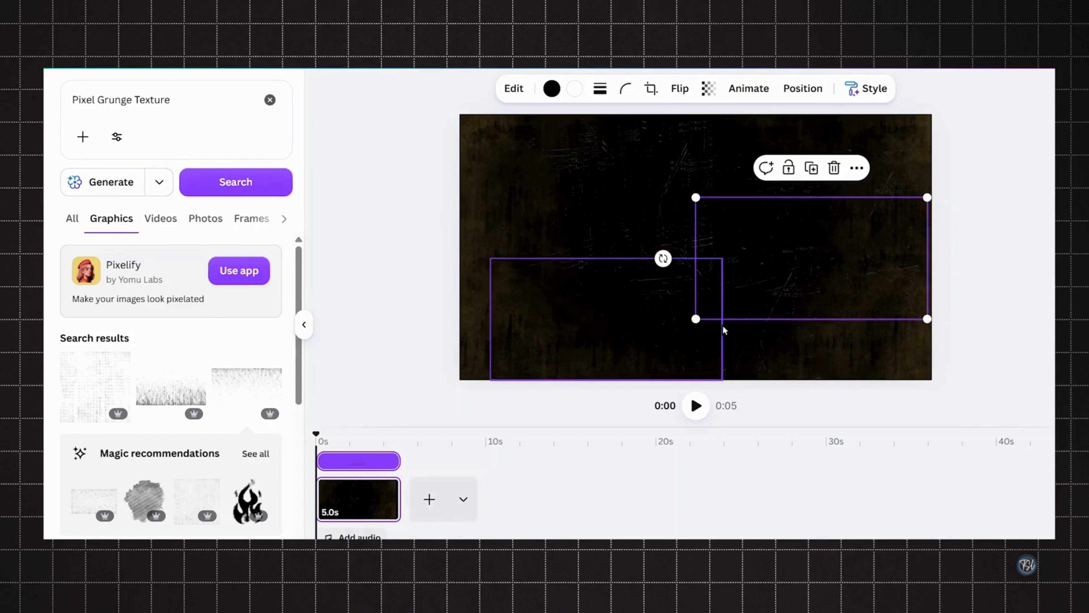
pyautogui.moveTo(794, 262); pyautogui.dragTo(686, 180)
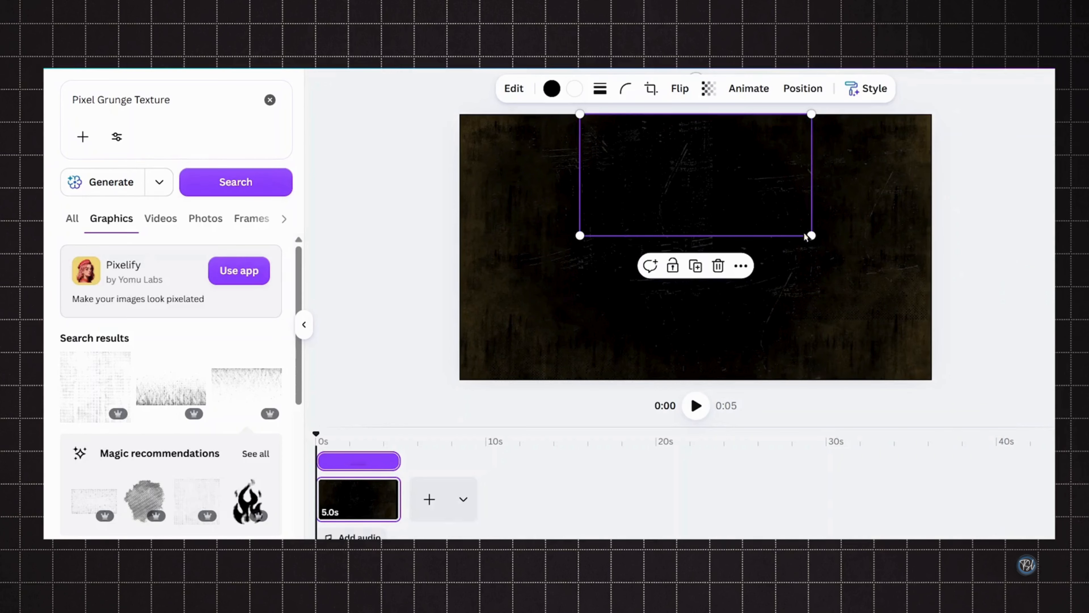
pyautogui.moveTo(811, 235); pyautogui.dragTo(822, 245)
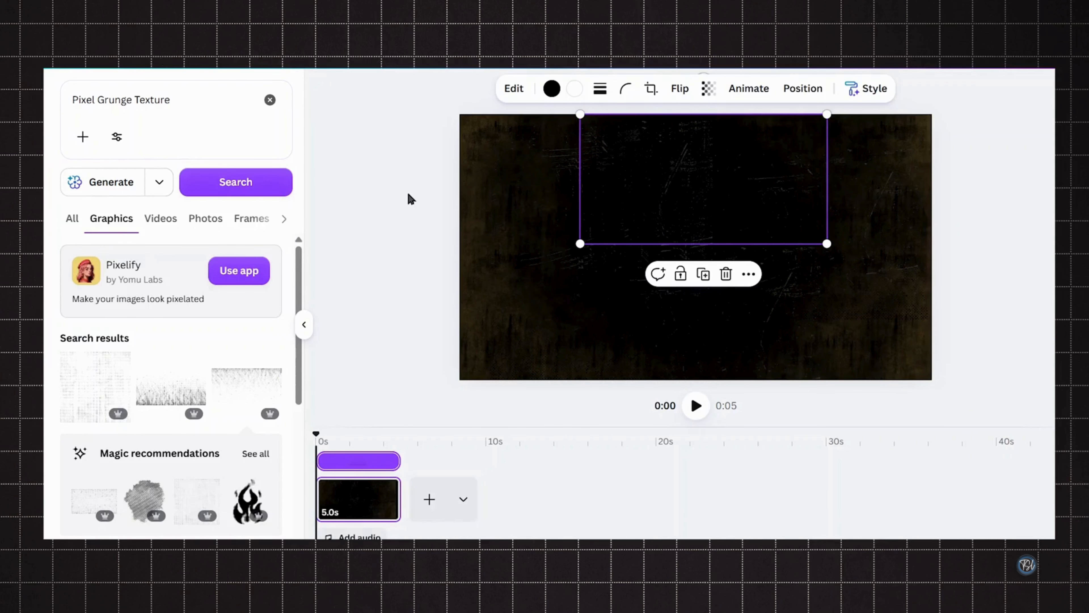
# - Search graphics for 'Animated Vintage Video Frame' and add the corner-bracket frame graphic
pyautogui.click(214, 102)
pyautogui.hotkey('ctrl', 'a')
pyautogui.press('BackSpace')
pyautogui.write('Animated Vintag')
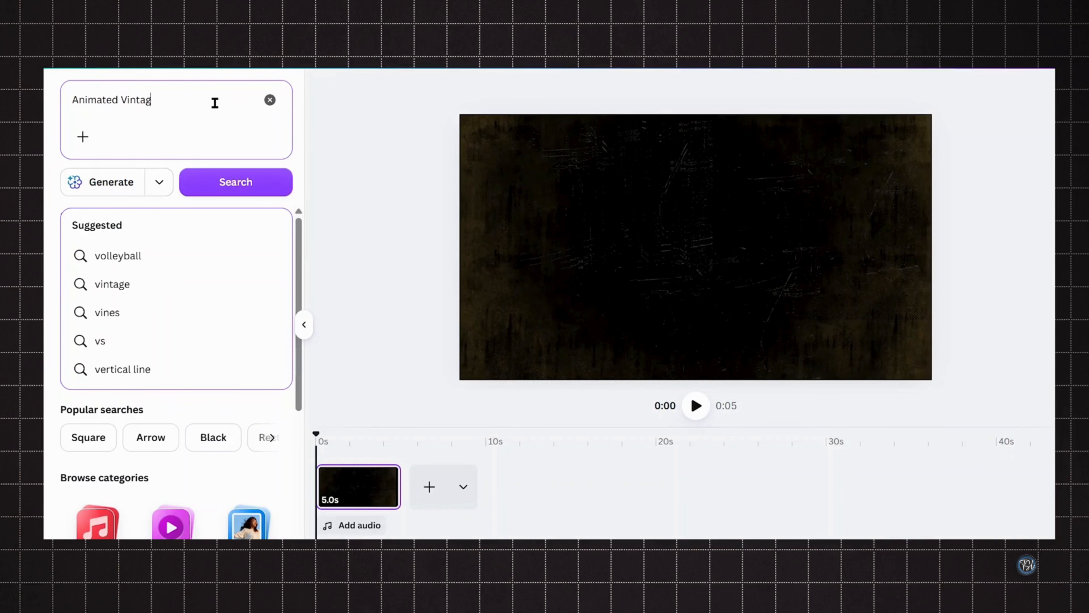
pyautogui.write('e Video Frame')
pyautogui.press('Return')
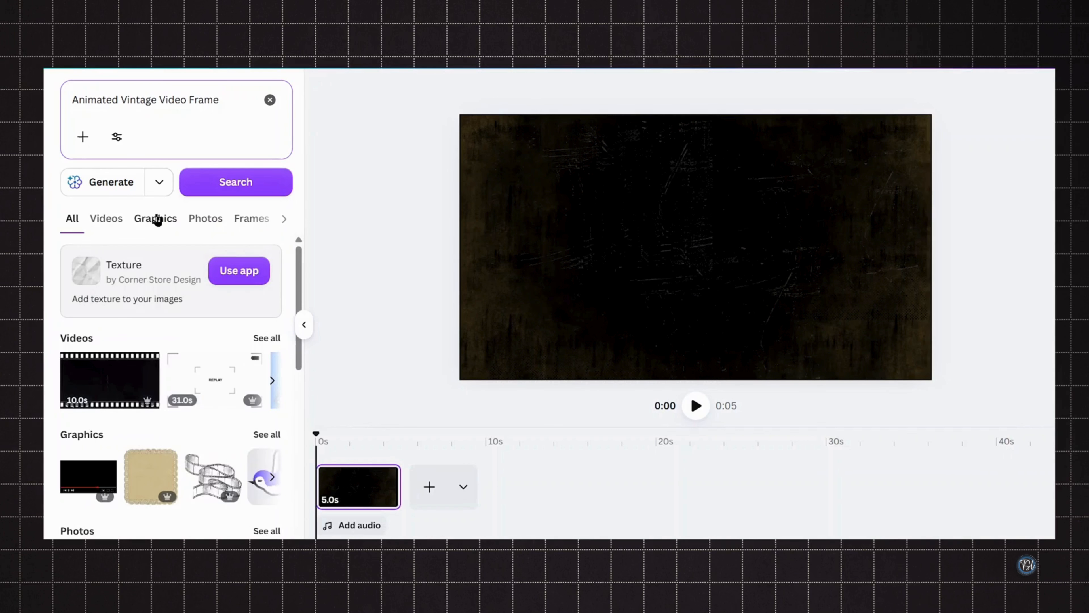
pyautogui.click(155, 218)
pyautogui.scroll(-3, 209, 469)
pyautogui.scroll(-3, 209, 469)
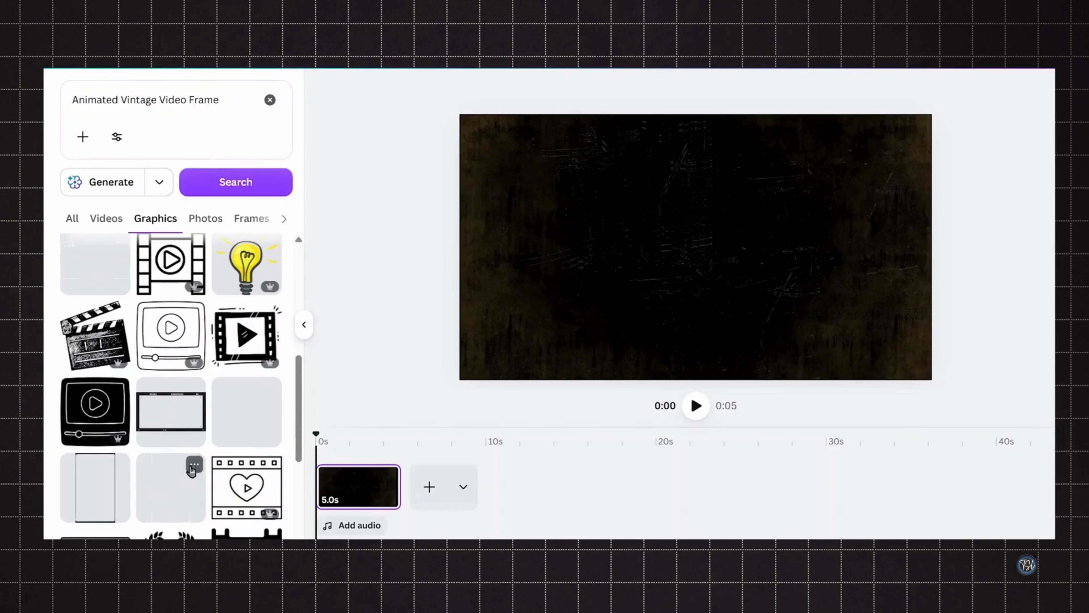
pyautogui.click(194, 466)
pyautogui.click(167, 487)
pyautogui.click(168, 487)
# - Stretch the corner-bracket frame to cover the whole canvas
pyautogui.moveTo(787, 247); pyautogui.dragTo(694, 346)
pyautogui.moveTo(703, 217); pyautogui.dragTo(603, 158)
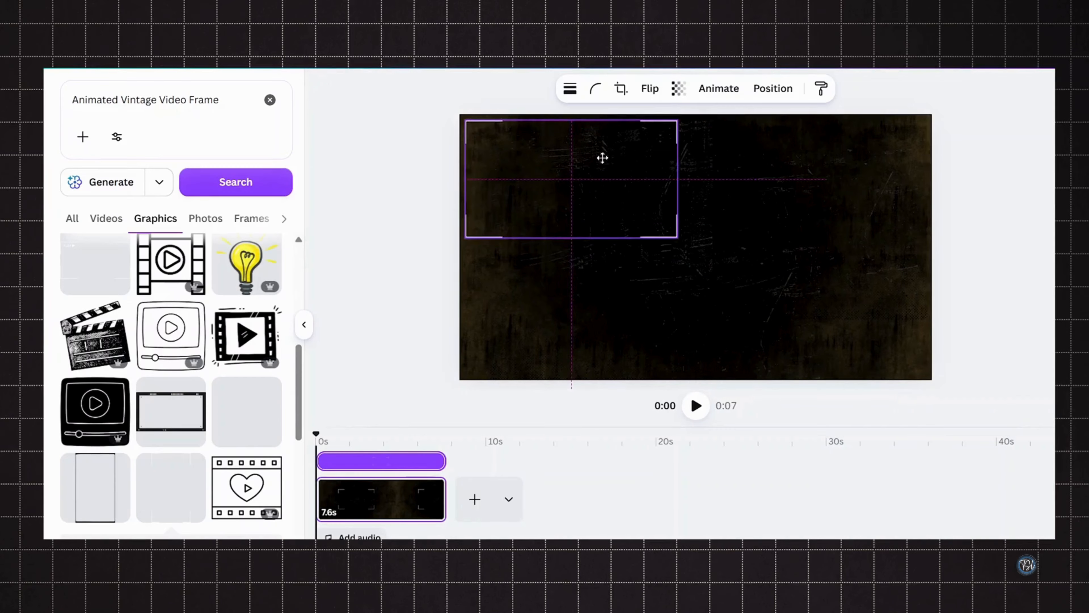
pyautogui.moveTo(678, 237); pyautogui.dragTo(928, 392)
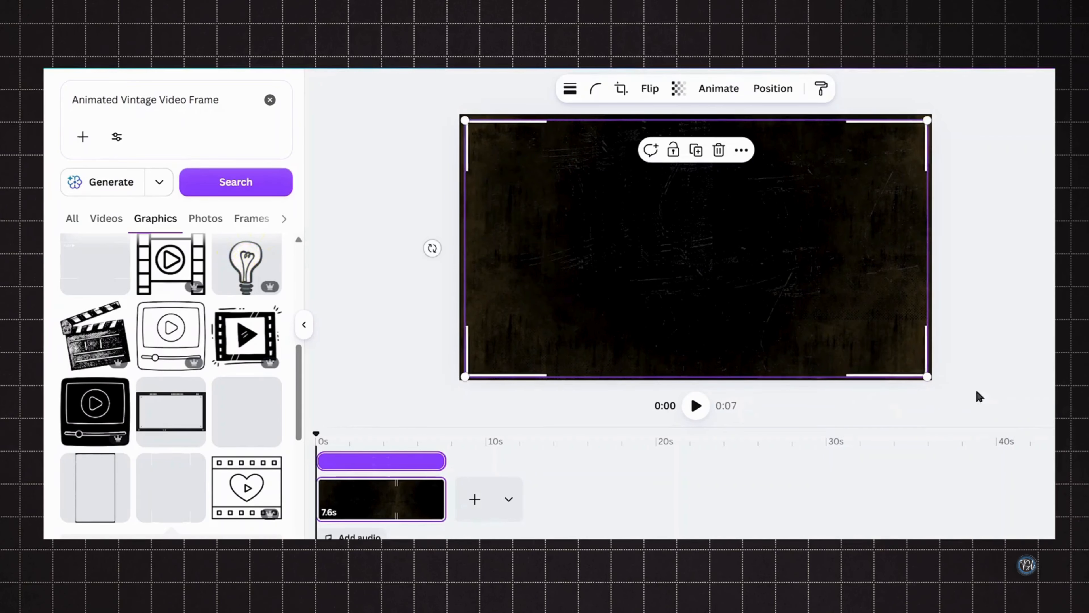
pyautogui.click(1004, 385)
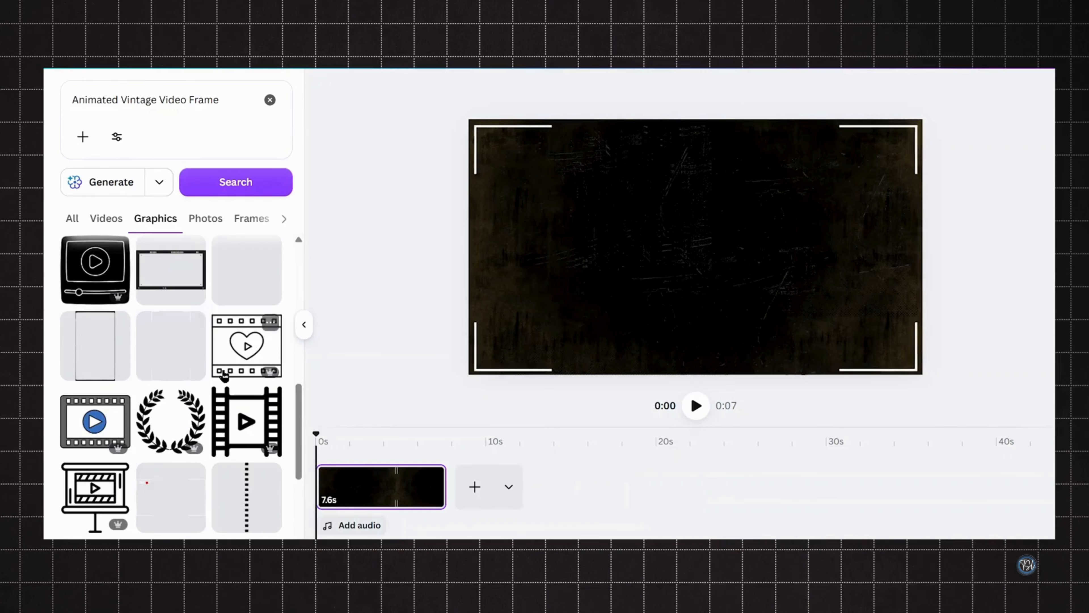
# - Add a film-strip graphic, rotate it horizontal and place it along the bottom centre of the frame
pyautogui.scroll(-3, 224, 376)
pyautogui.click(267, 332)
pyautogui.click(246, 358)
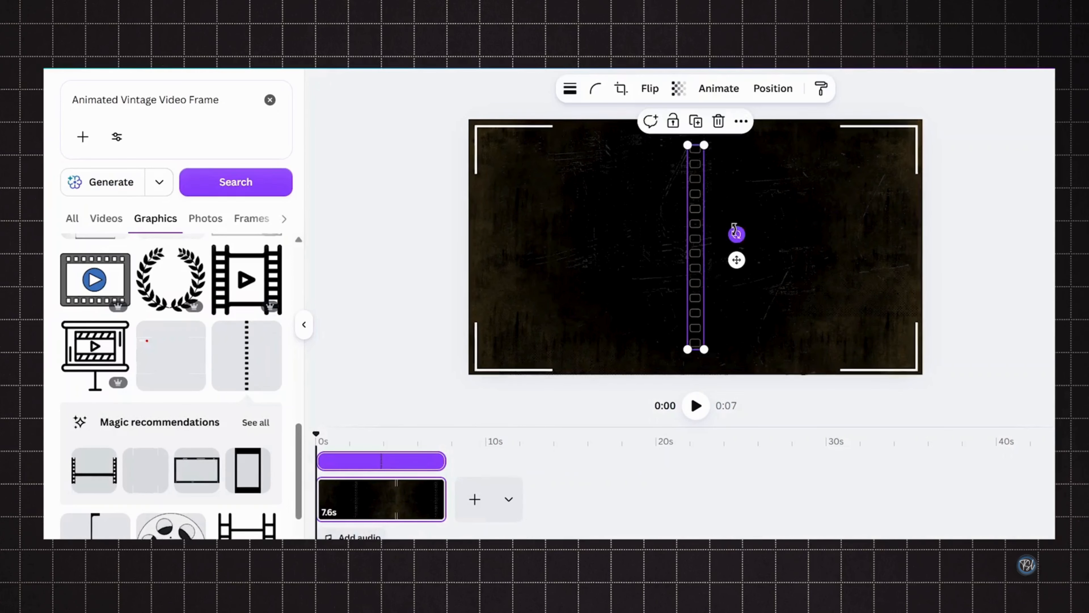
pyautogui.moveTo(736, 234); pyautogui.dragTo(704, 382)
pyautogui.moveTo(559, 260); pyautogui.dragTo(538, 371)
pyautogui.click(621, 89)
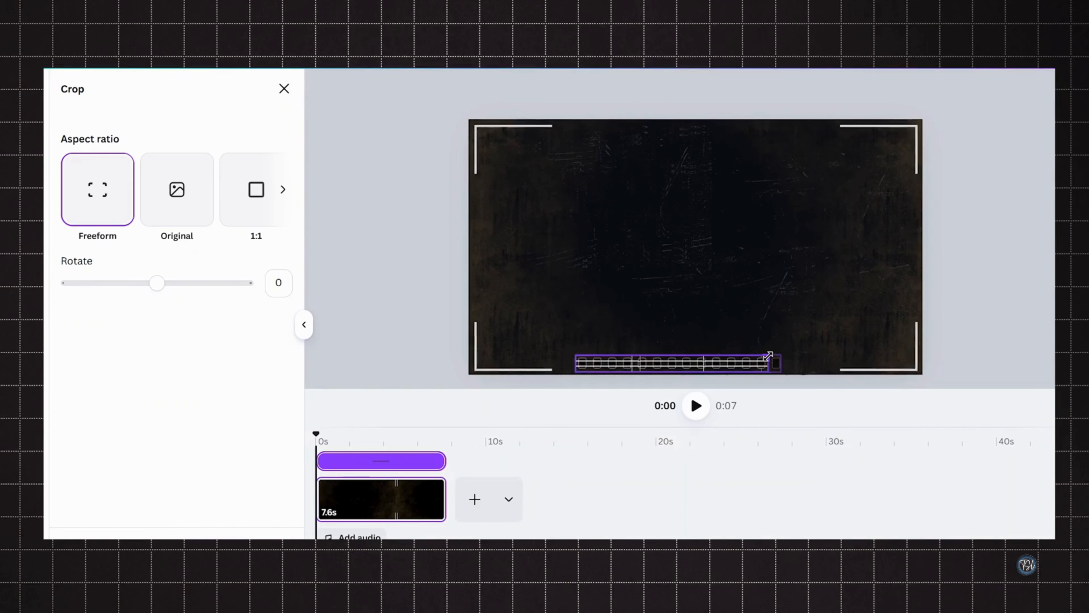
pyautogui.click(554, 432)
pyautogui.moveTo(545, 374); pyautogui.dragTo(560, 374)
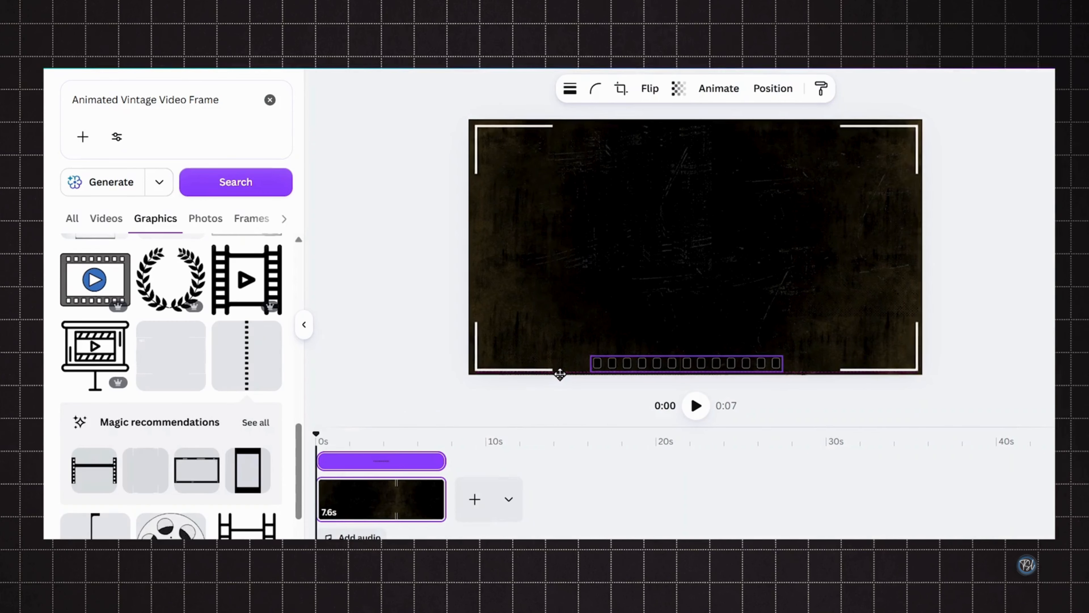
# - Add a rounded square shape and shrink it onto one hole of the film strip
pyautogui.click(652, 229)
pyautogui.press('r')
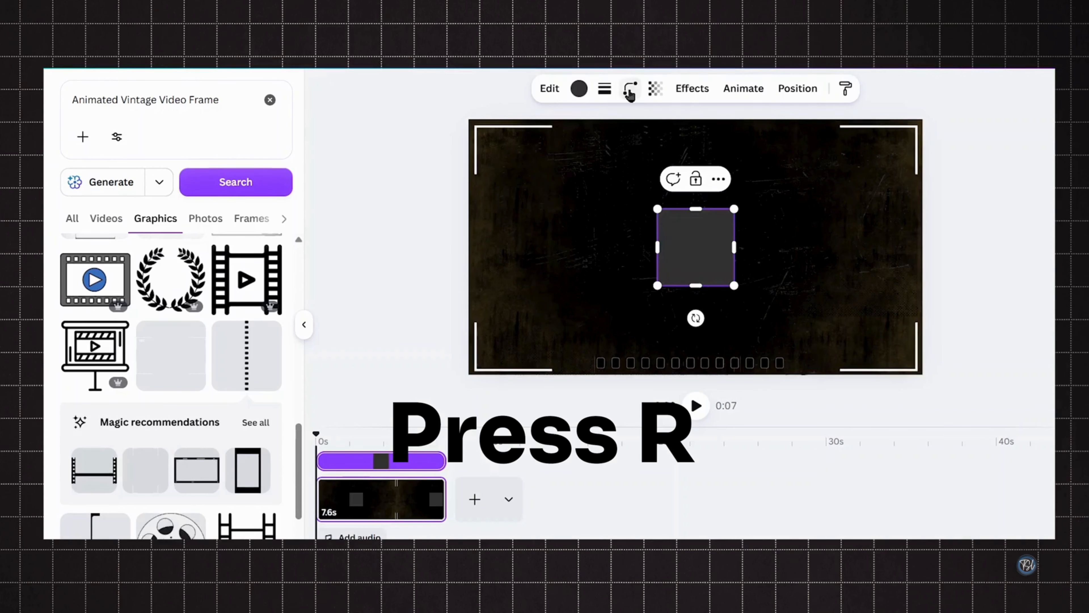
pyautogui.click(630, 89)
pyautogui.click(694, 147)
pyautogui.moveTo(734, 206); pyautogui.dragTo(689, 365)
pyautogui.scroll(4, 741, 268)
pyautogui.click(741, 346)
pyautogui.click(798, 395)
pyautogui.click(690, 365)
pyautogui.click(756, 398)
pyautogui.click(690, 363)
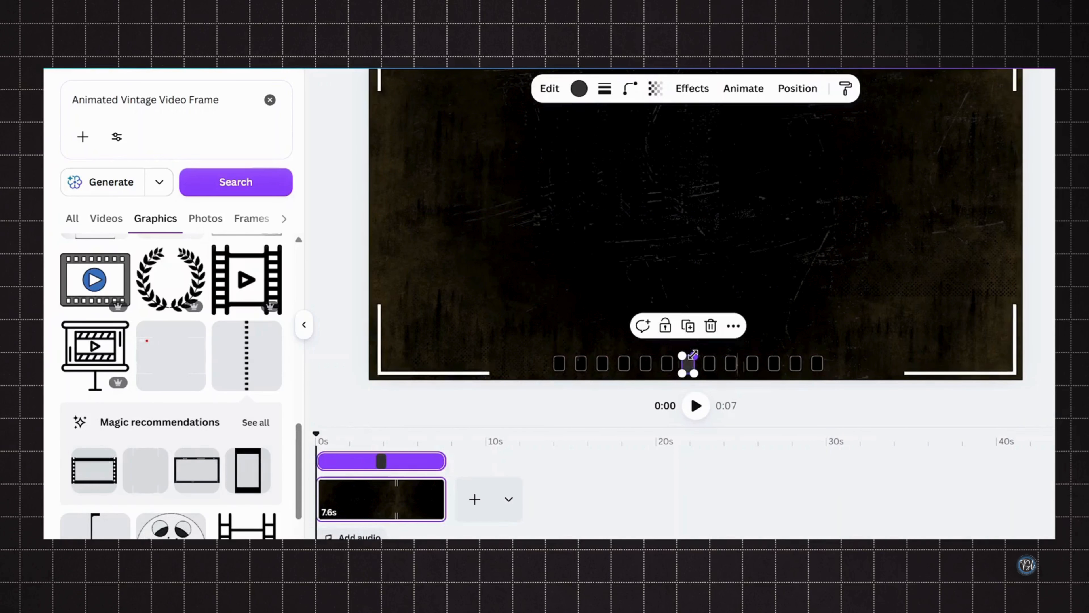
# - Color the small square #bb9670
pyautogui.click(579, 88)
pyautogui.click(75, 189)
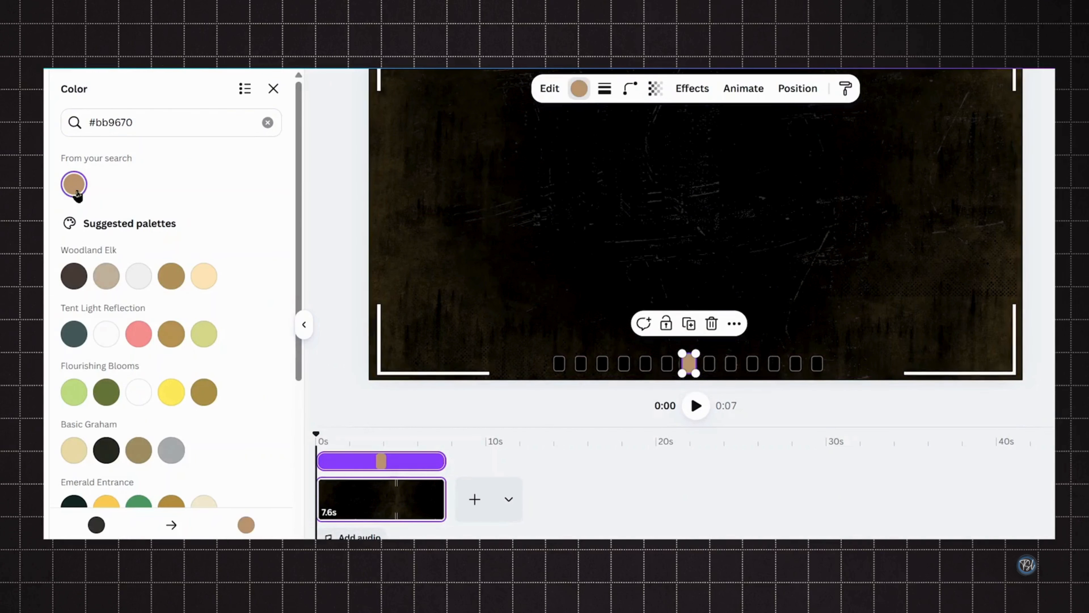
pyautogui.click(275, 92)
# - Group the small square with the film strip and apply the Drift animation to the group
pyautogui.keyDown('shift'); pyautogui.click(569, 367); pyautogui.keyUp('shift')
pyautogui.click(640, 322)
pyautogui.click(629, 257)
pyautogui.scroll(-3, 629, 257)
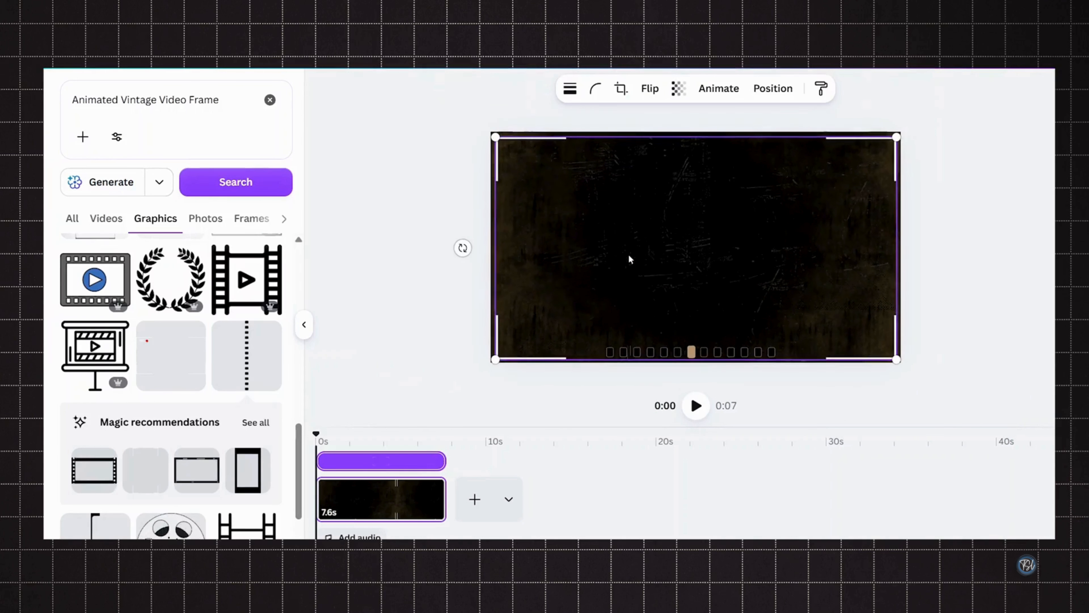
pyautogui.scroll(-1, 629, 259)
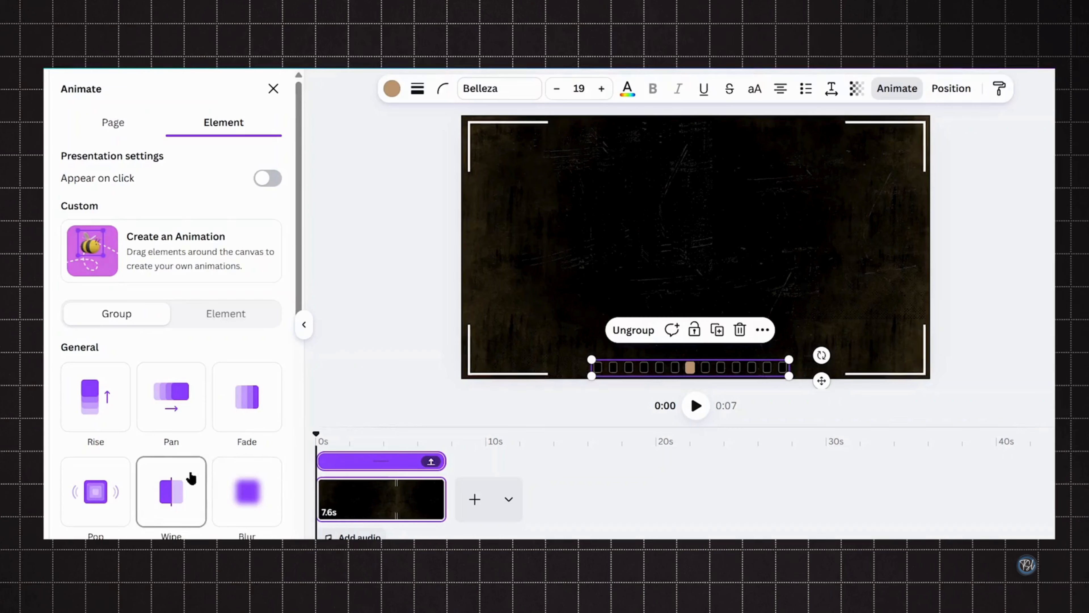
pyautogui.scroll(-6, 191, 478)
pyautogui.click(101, 358)
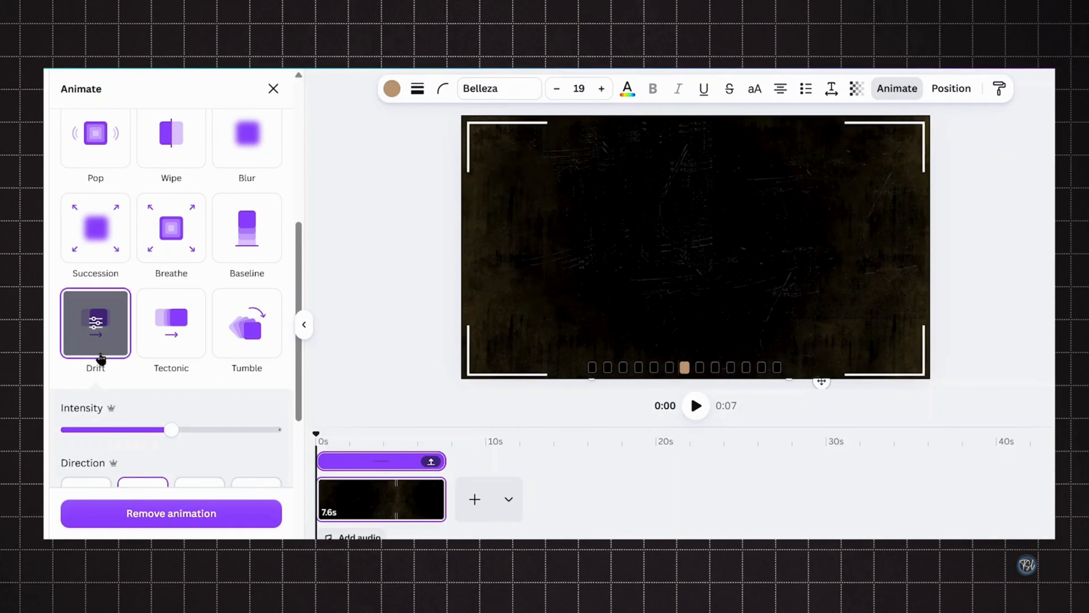
# - Increase the Drift animation's intensity
pyautogui.moveTo(177, 364); pyautogui.dragTo(210, 370)
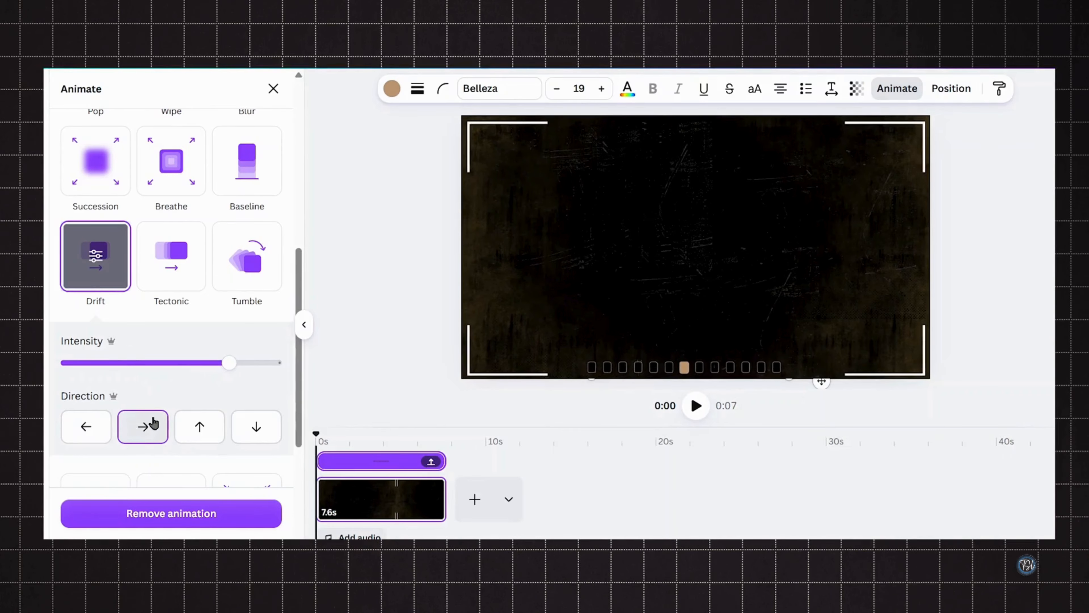
pyautogui.scroll(8, 154, 423)
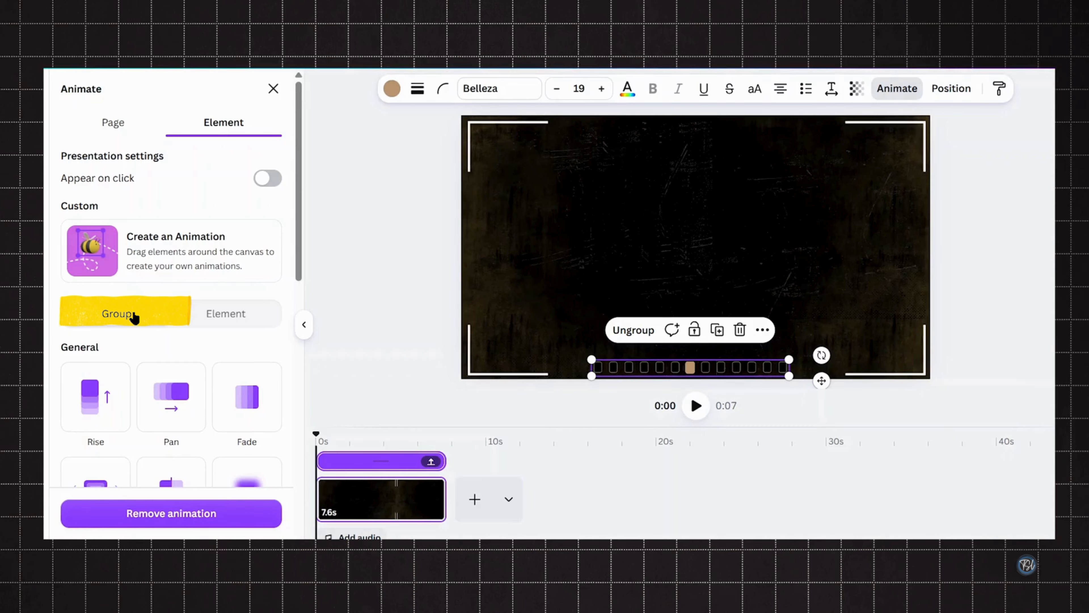
# - Search graphics for 'Retro Cinematic Frames Portrait Ellipse 1' and add a portrait ellipse frame from the Frames results
pyautogui.click(273, 89)
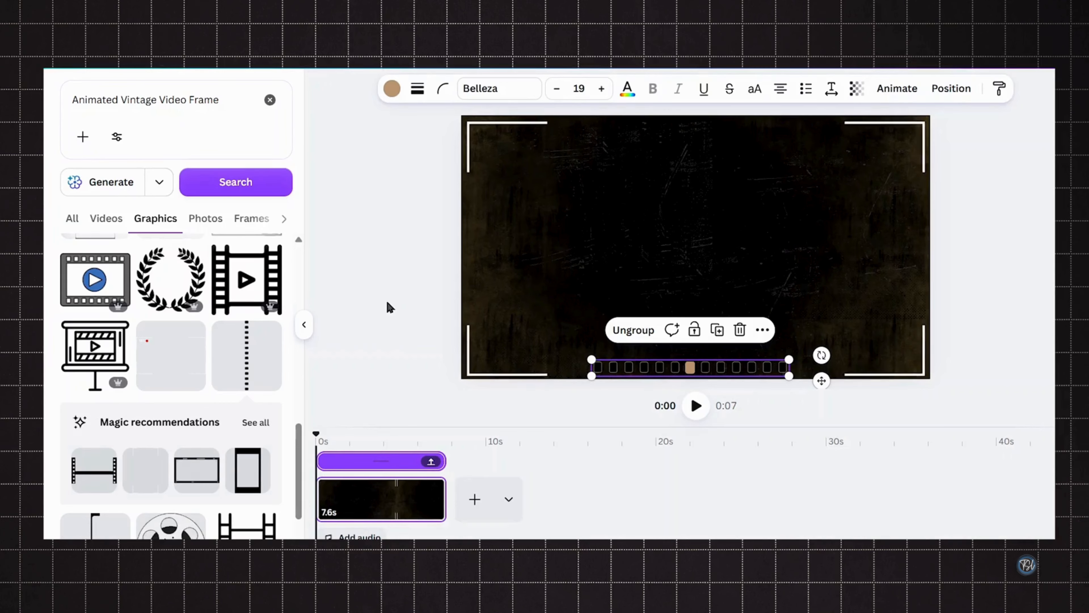
pyautogui.click(270, 100)
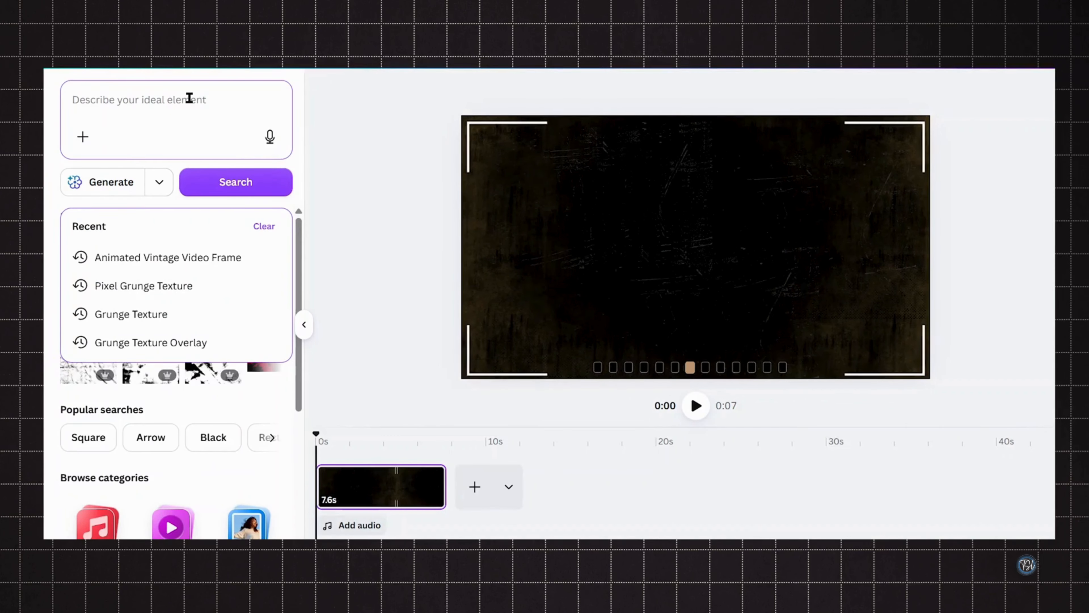
pyautogui.write('Retro Cinematic Frames Portrait Ellipse 1')
pyautogui.press('Return')
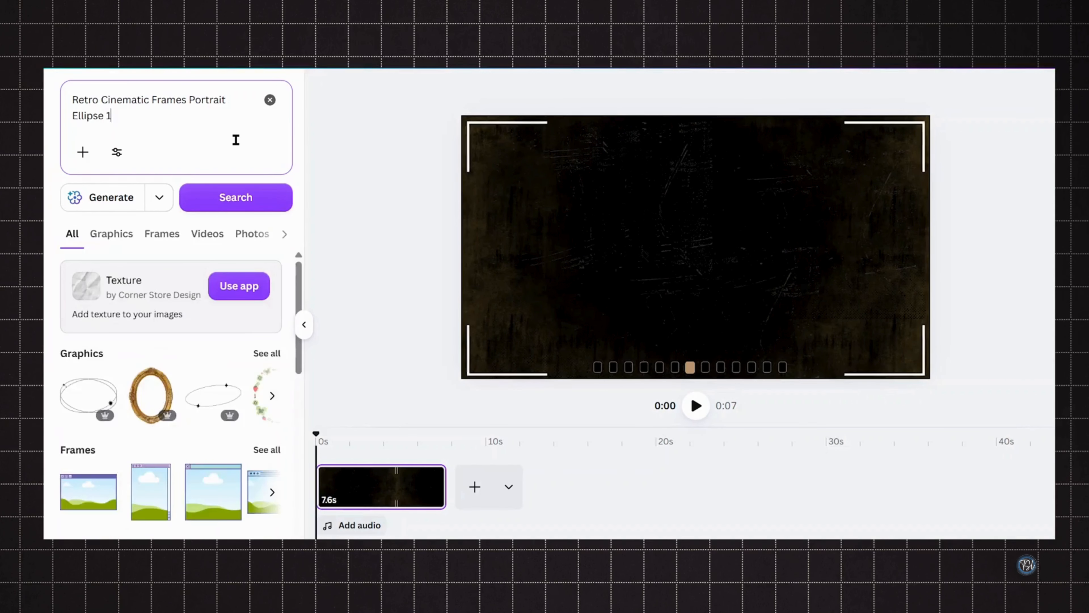
pyautogui.click(161, 233)
pyautogui.scroll(-5, 170, 369)
pyautogui.click(247, 356)
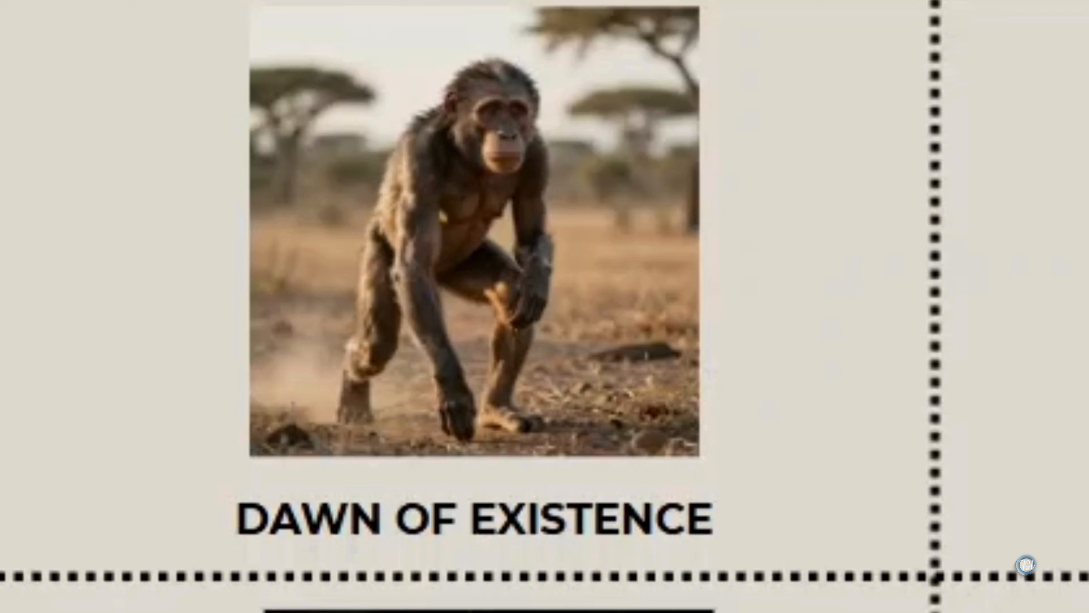
# - Select and copy the chimp images from the separate photo-grid design
pyautogui.click(431, 245)
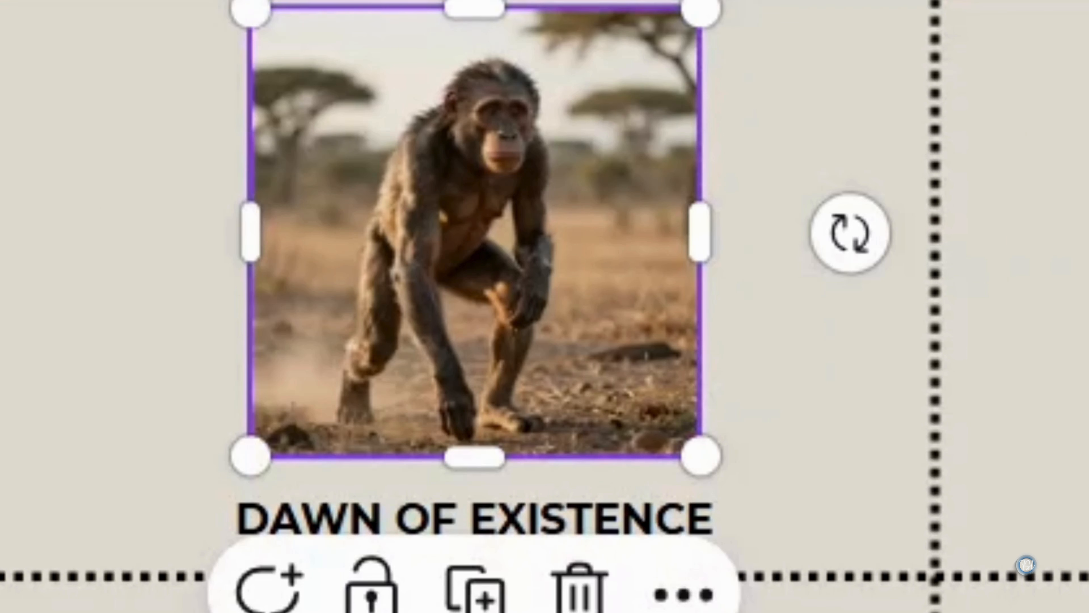
pyautogui.click(555, 260)
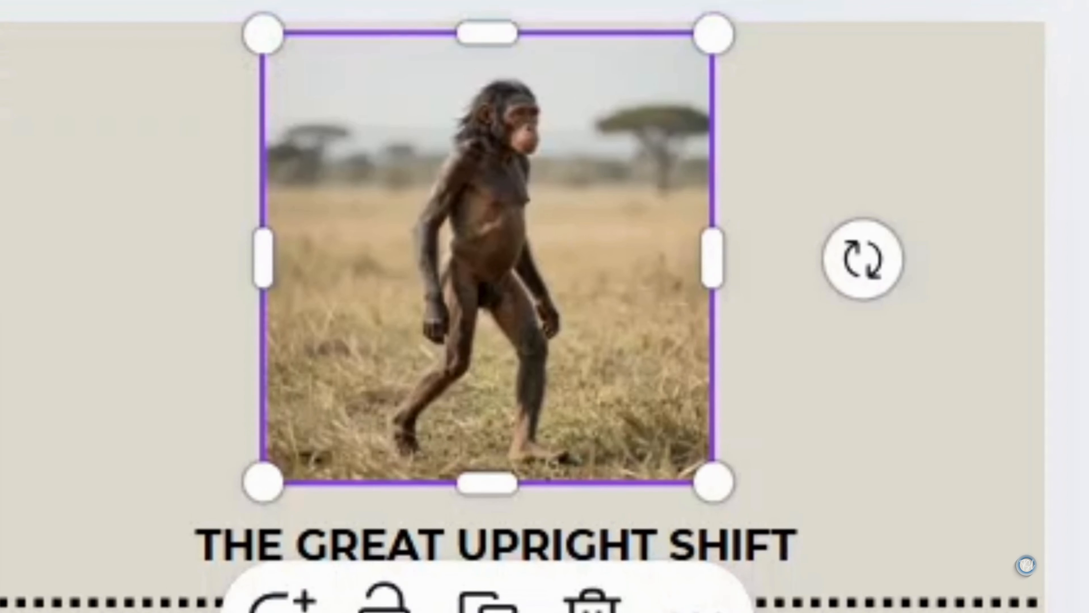
pyautogui.click(294, 385)
pyautogui.click(704, 297)
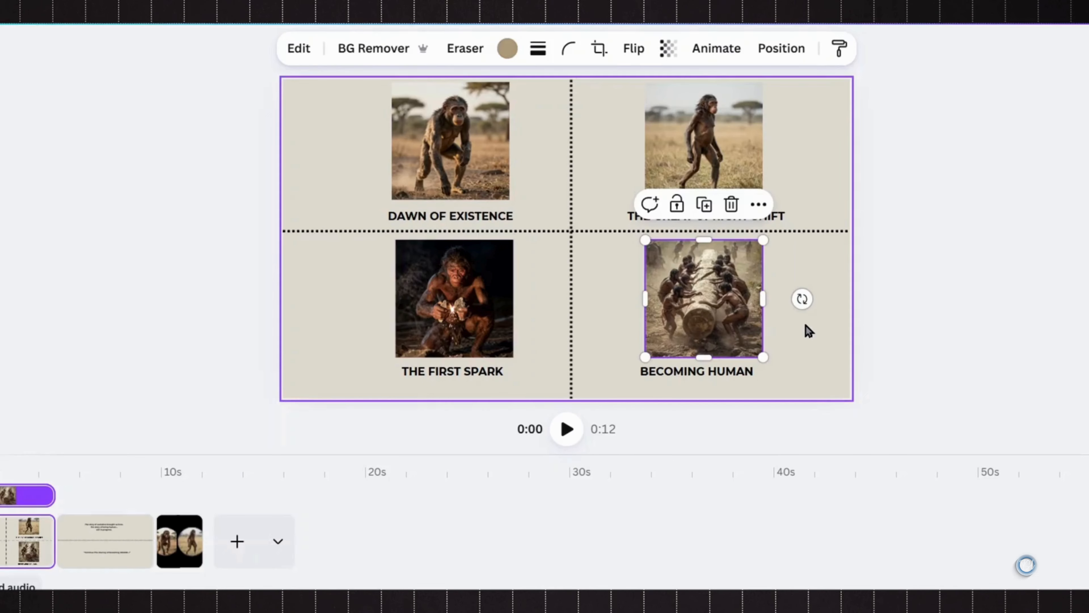
pyautogui.click(806, 325)
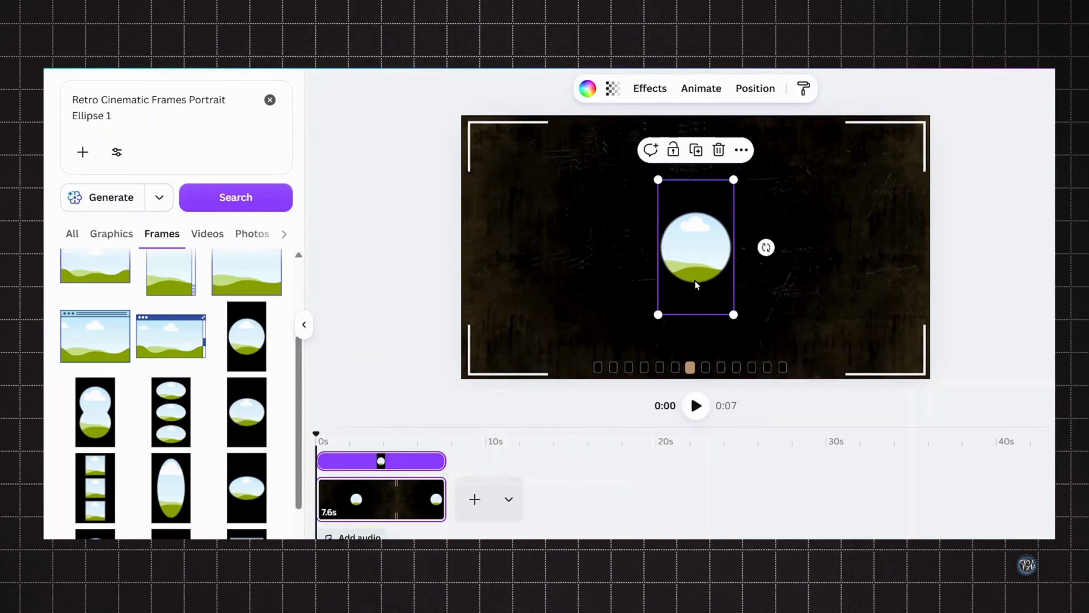
# - Duplicate the ellipse frame and move the copy to the right side of the canvas
pyautogui.hotkey('ctrl', 'd')
pyautogui.moveTo(695, 280); pyautogui.dragTo(822, 277)
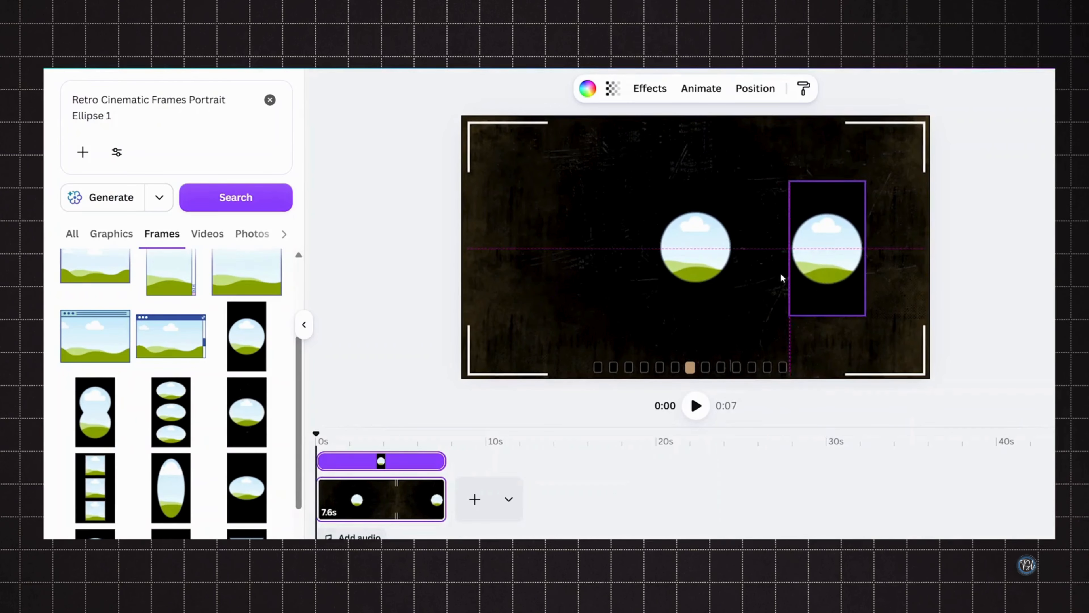
# - Enlarge the original ellipse frame and center it on the canvas
pyautogui.click(702, 249)
pyautogui.moveTo(733, 314); pyautogui.dragTo(755, 349)
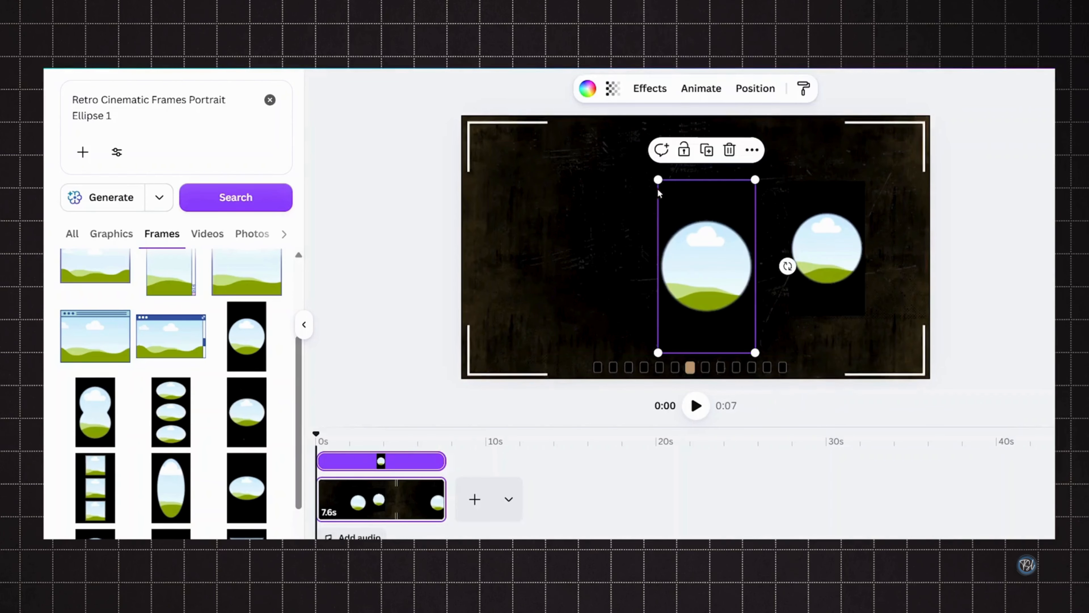
pyautogui.moveTo(658, 179); pyautogui.dragTo(550, 129)
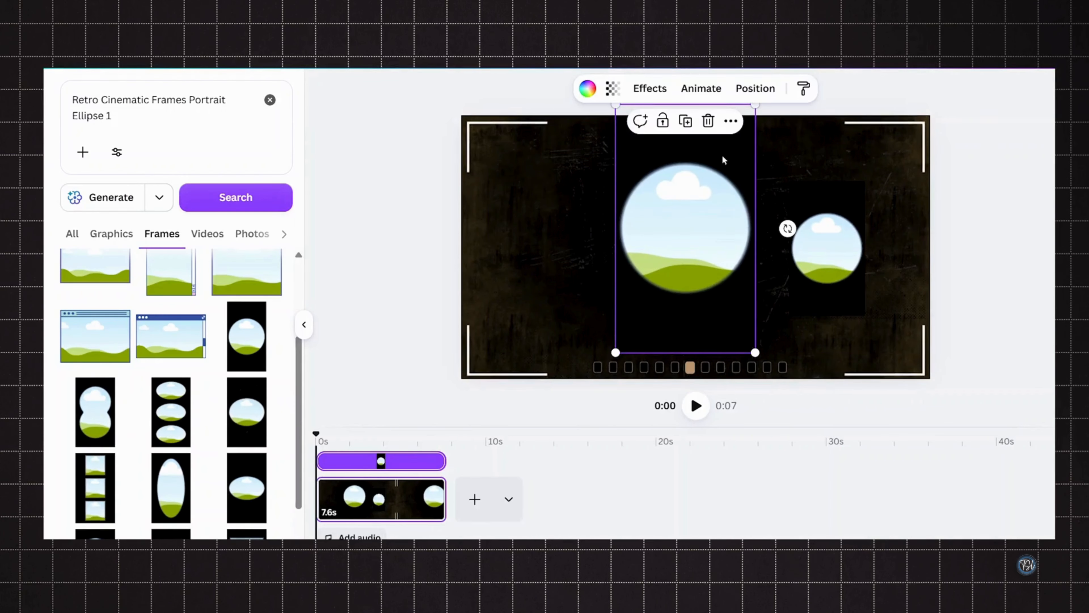
pyautogui.moveTo(755, 353); pyautogui.dragTo(804, 405)
pyautogui.moveTo(703, 220); pyautogui.dragTo(693, 224)
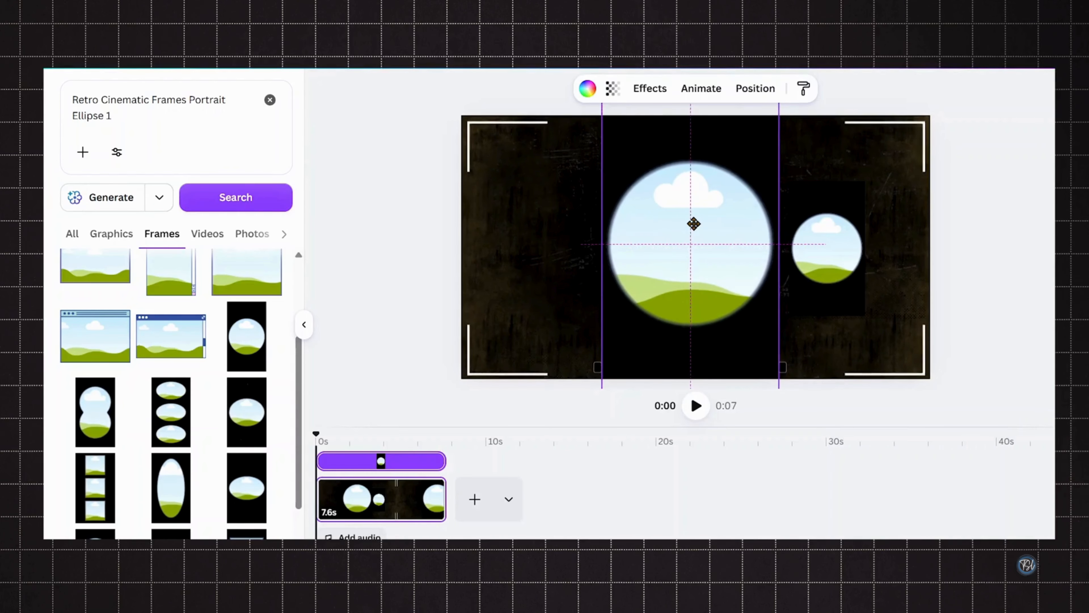
# - Resize the duplicate ellipse frame slightly and position it near the right edge, vertically centered
pyautogui.click(811, 272)
pyautogui.moveTo(789, 316); pyautogui.dragTo(802, 304)
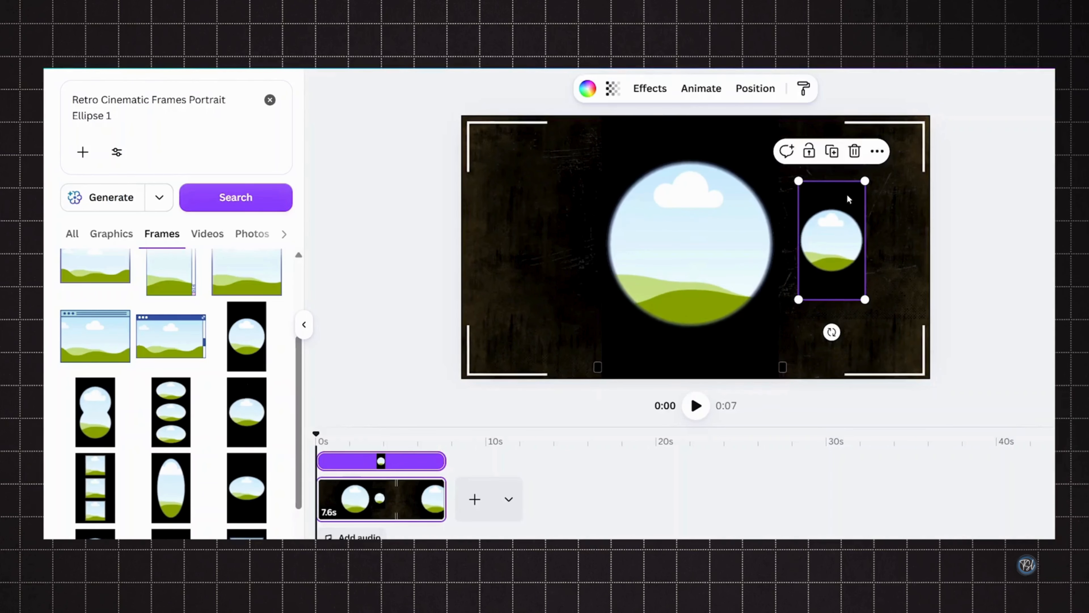
pyautogui.moveTo(854, 201)
pyautogui.mouseDown()
pyautogui.moveTo(872, 212)
pyautogui.moveTo(863, 201)
pyautogui.mouseUp()
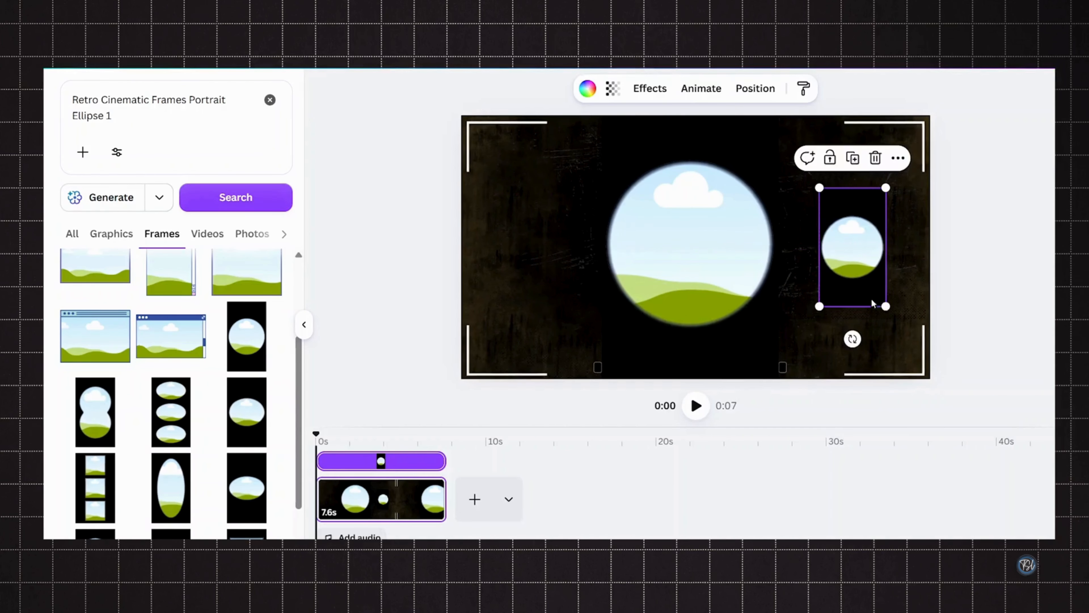
pyautogui.moveTo(884, 309); pyautogui.dragTo(880, 300)
pyautogui.moveTo(851, 244); pyautogui.dragTo(857, 236)
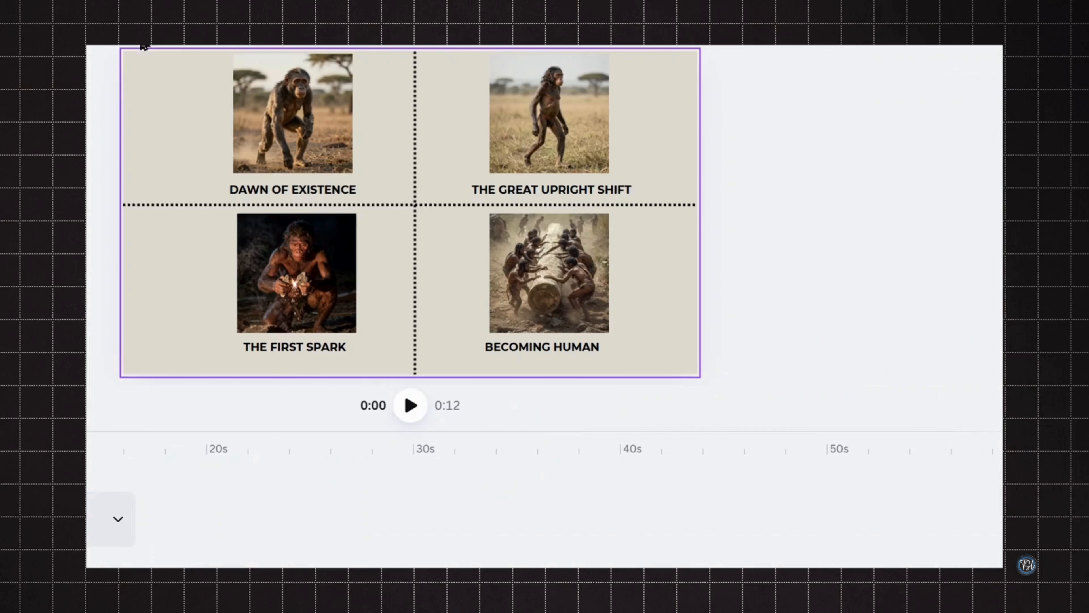
# - Paste the crouching chimp image into the large frame and the walking chimp image into the small frame
pyautogui.click(278, 121)
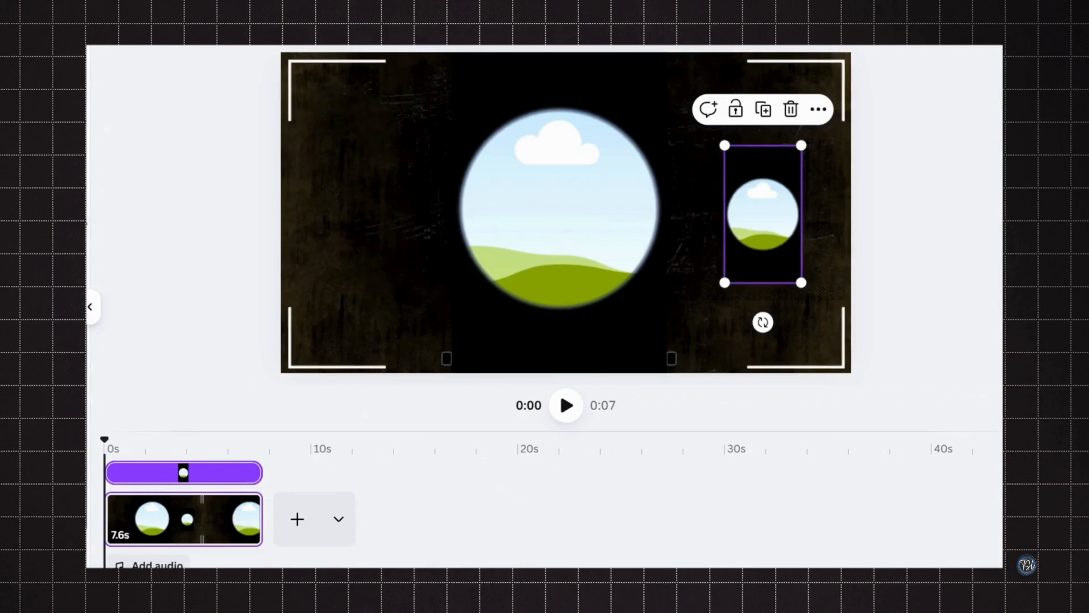
pyautogui.hotkey('ctrl', 'v')
pyautogui.moveTo(422, 106); pyautogui.dragTo(542, 217)
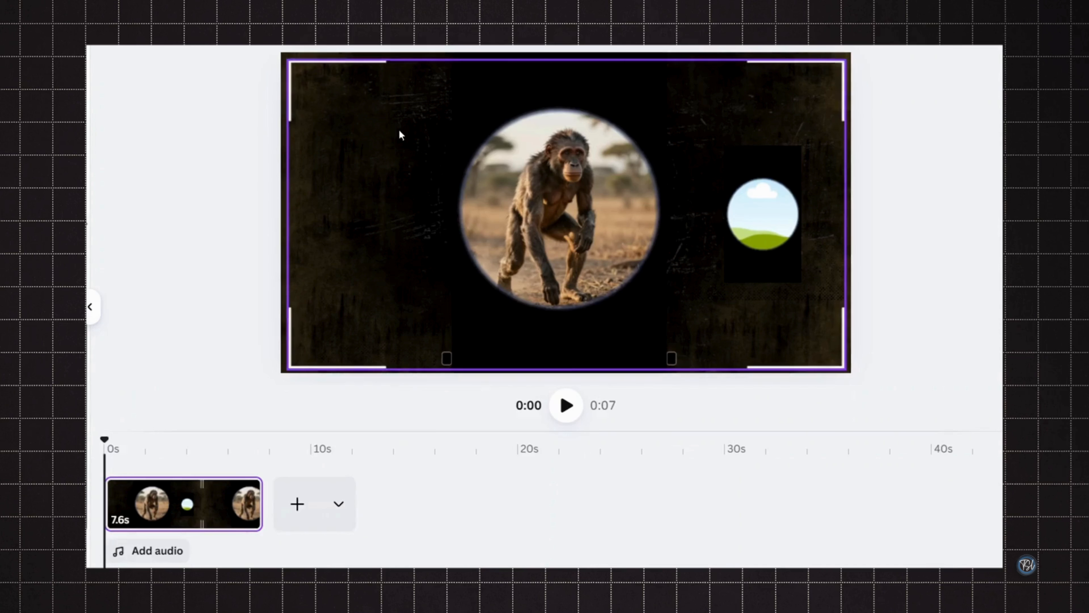
pyautogui.hotkey('ctrl', 'v')
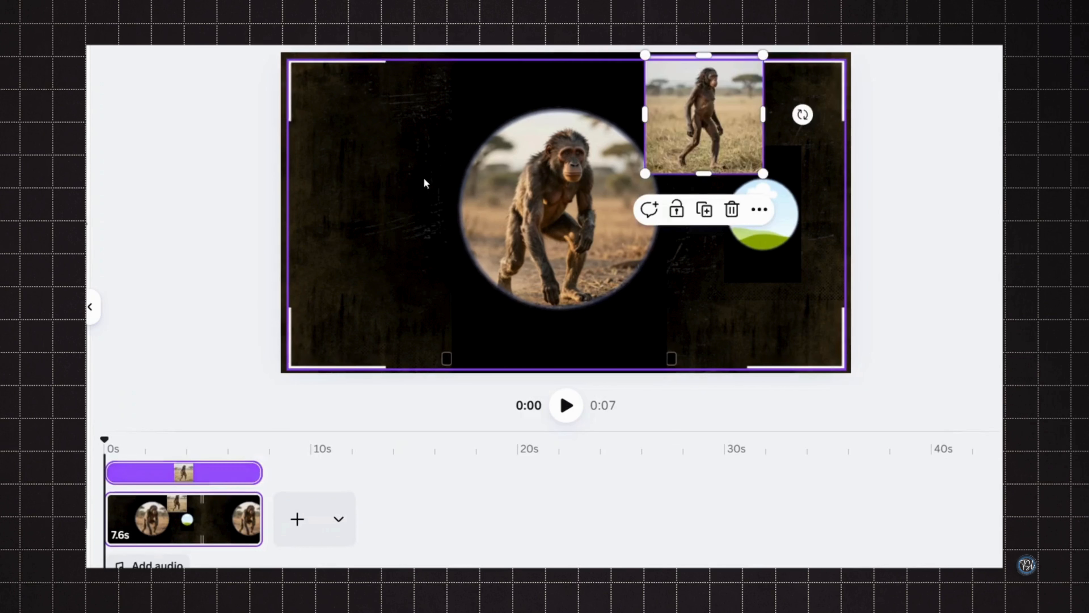
pyautogui.moveTo(734, 148); pyautogui.dragTo(734, 248)
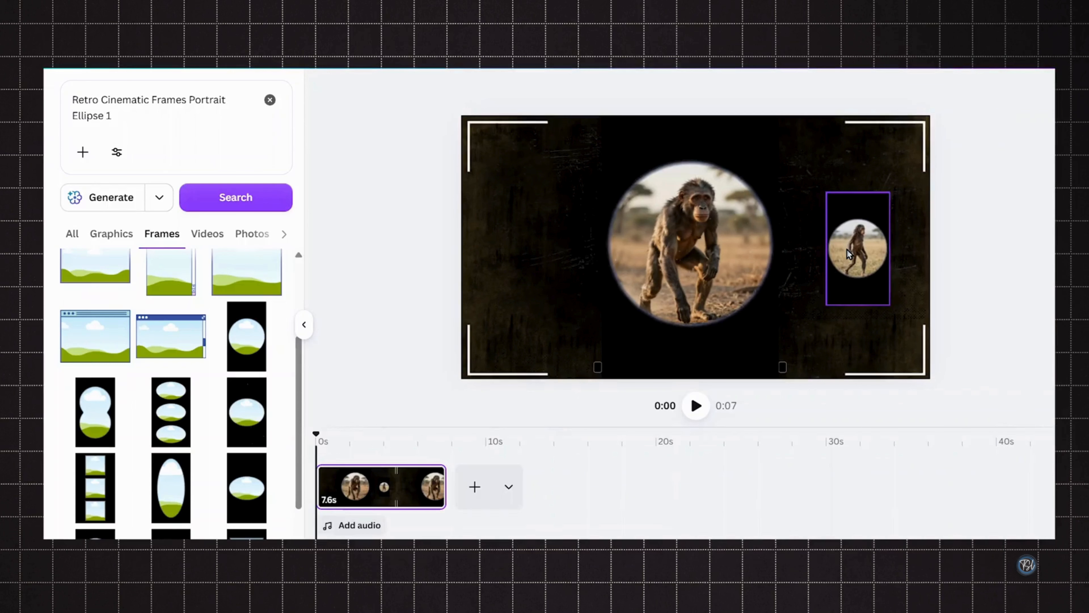
# - Set the small frame's transparency to 25
pyautogui.click(847, 252)
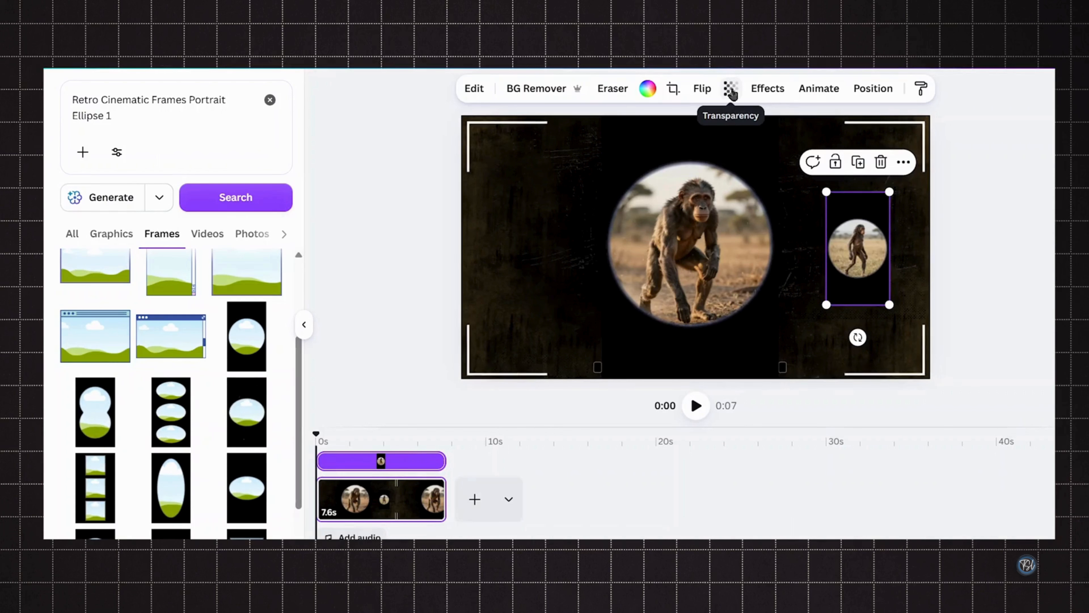
pyautogui.click(730, 89)
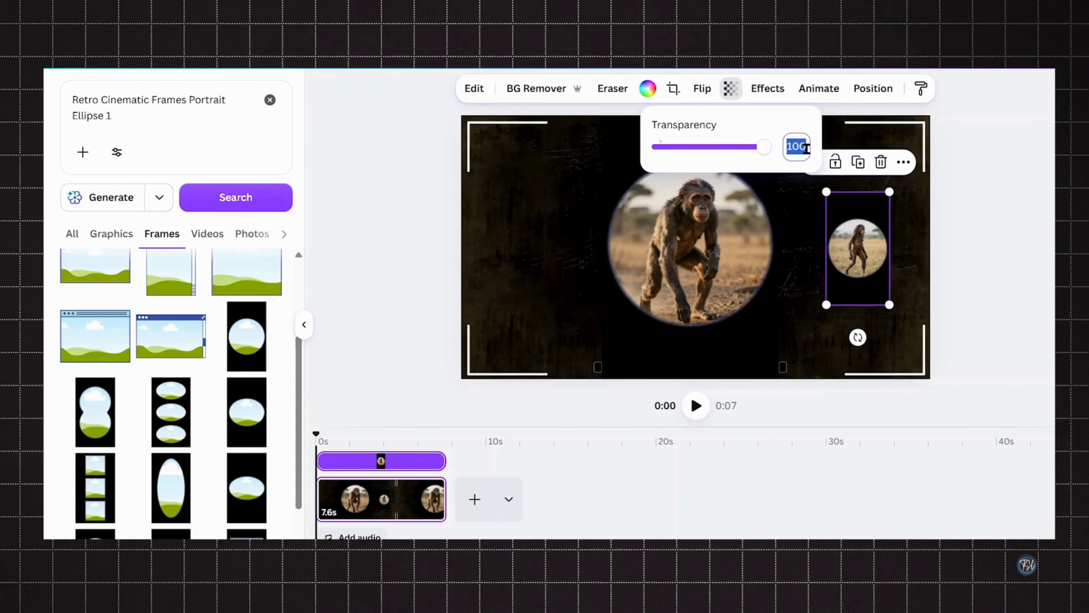
pyautogui.write('25')
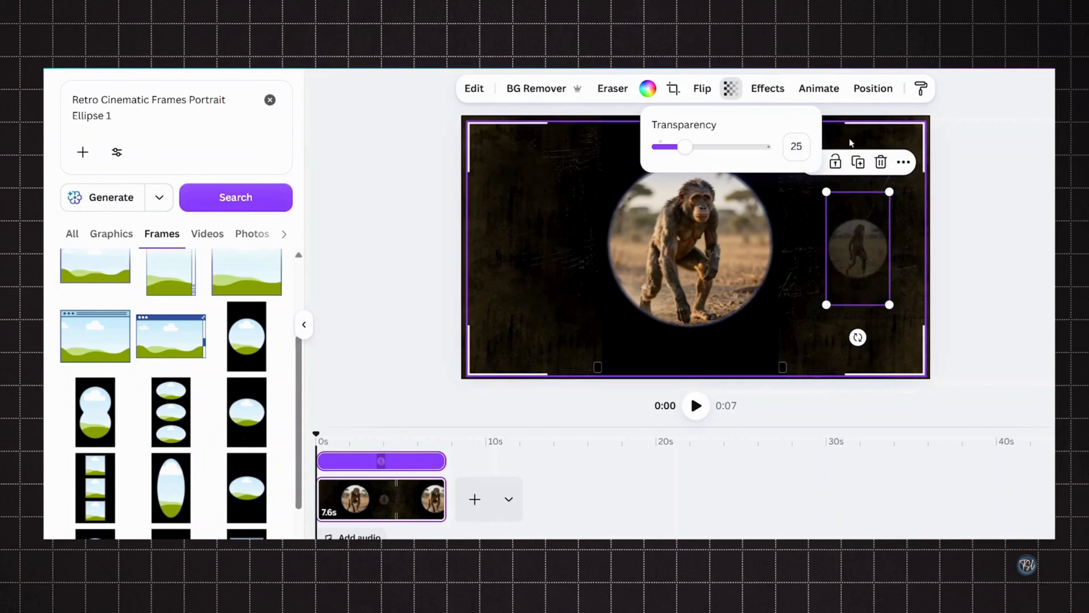
# - Apply the Rise animation to the large frame on both enter and exit and lower its speed
pyautogui.click(751, 258)
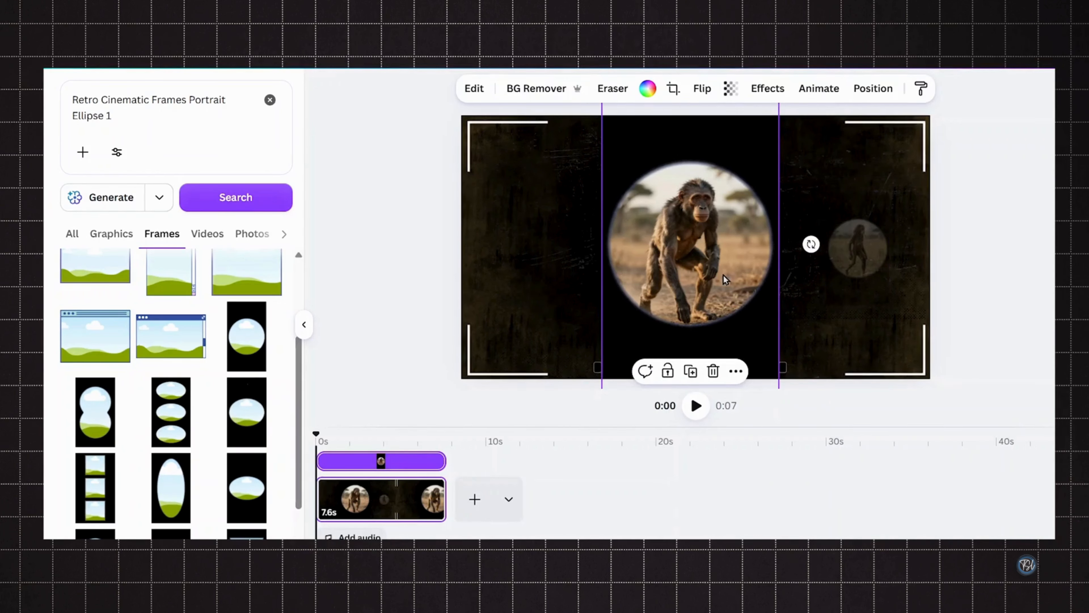
pyautogui.click(821, 88)
pyautogui.scroll(-1, 211, 389)
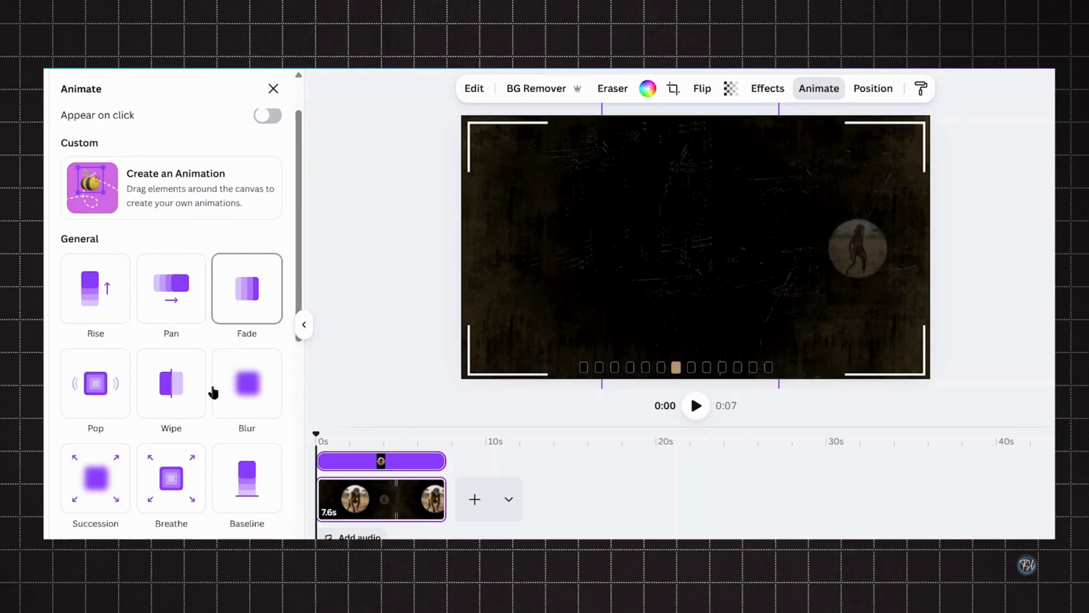
pyautogui.click(101, 293)
pyautogui.scroll(-2, 90, 313)
pyautogui.click(81, 334)
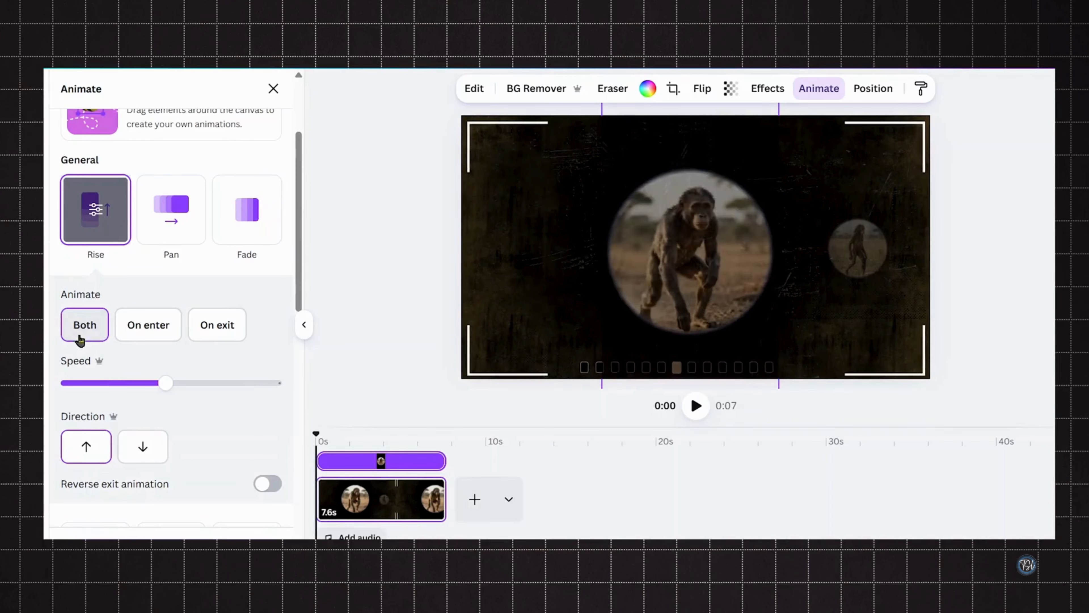
pyautogui.moveTo(133, 385); pyautogui.dragTo(127, 383)
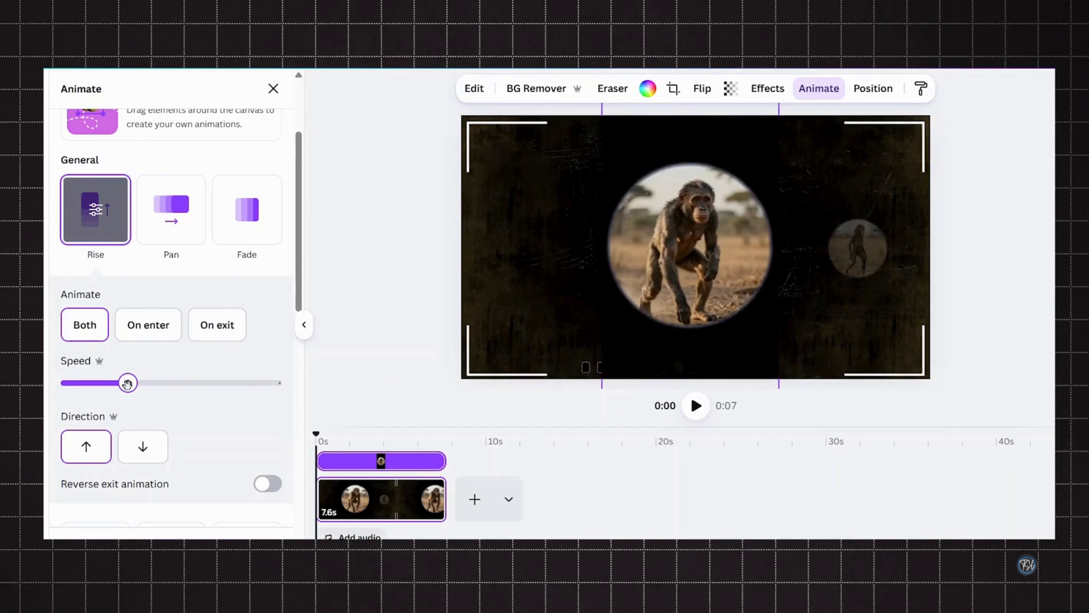
# - Apply the Rise animation on both enter and exit to the small frame
pyautogui.click(856, 276)
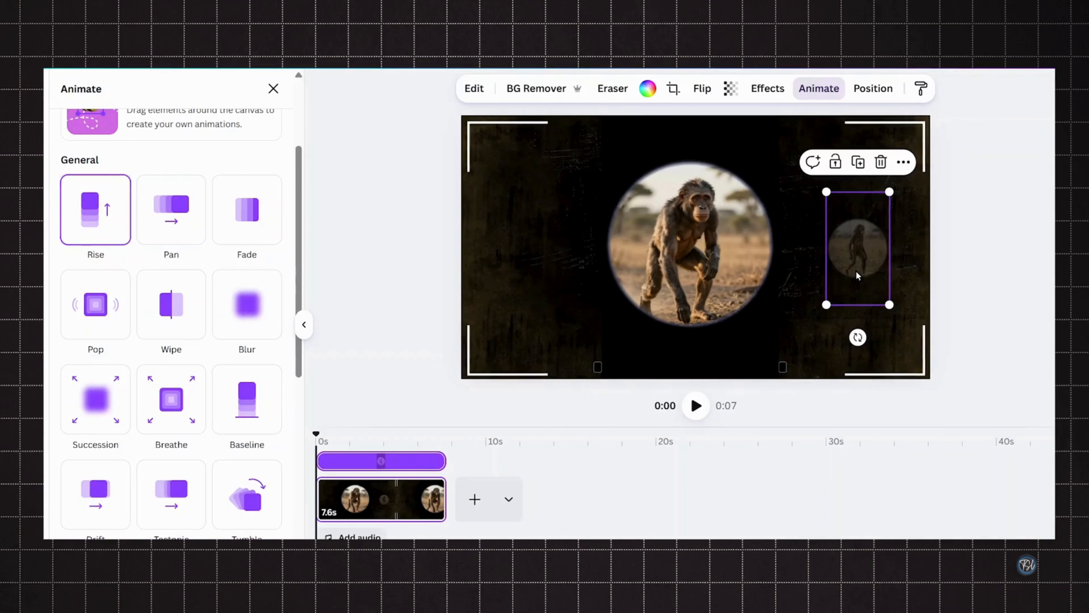
pyautogui.click(90, 235)
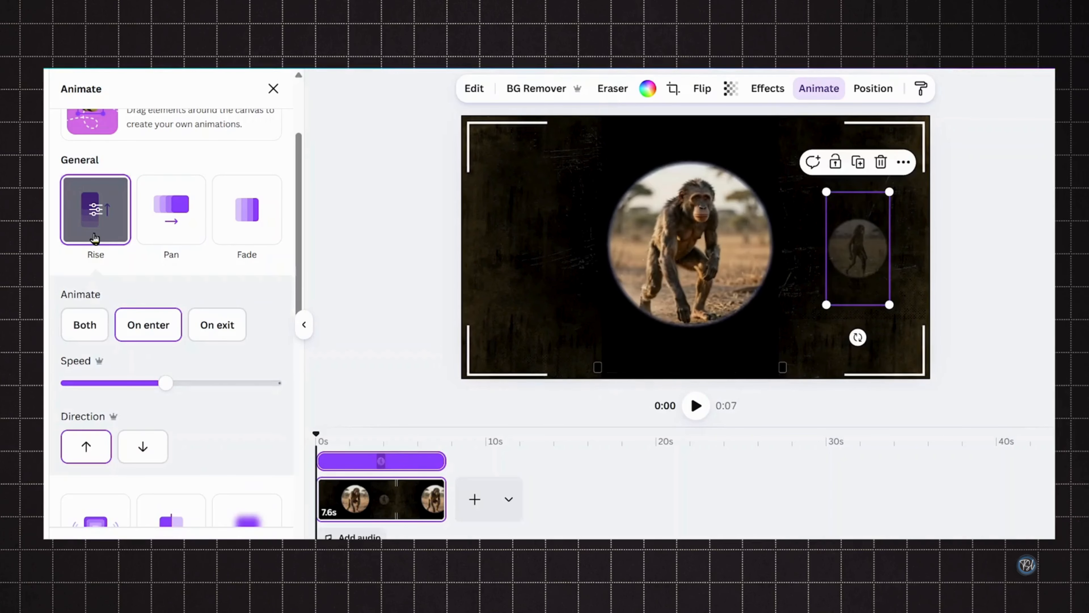
pyautogui.click(84, 324)
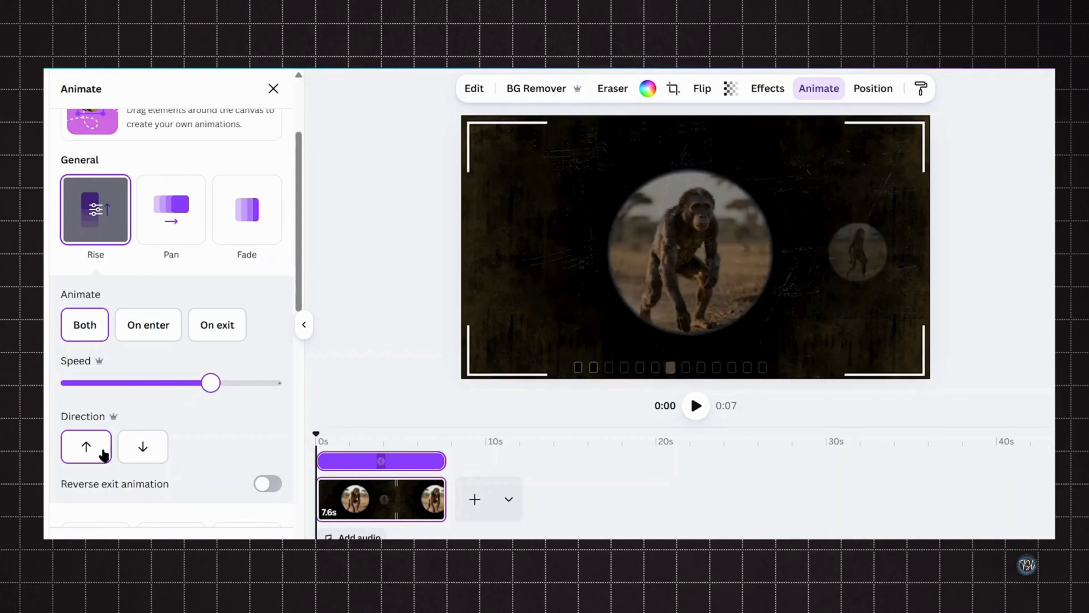
pyautogui.click(273, 89)
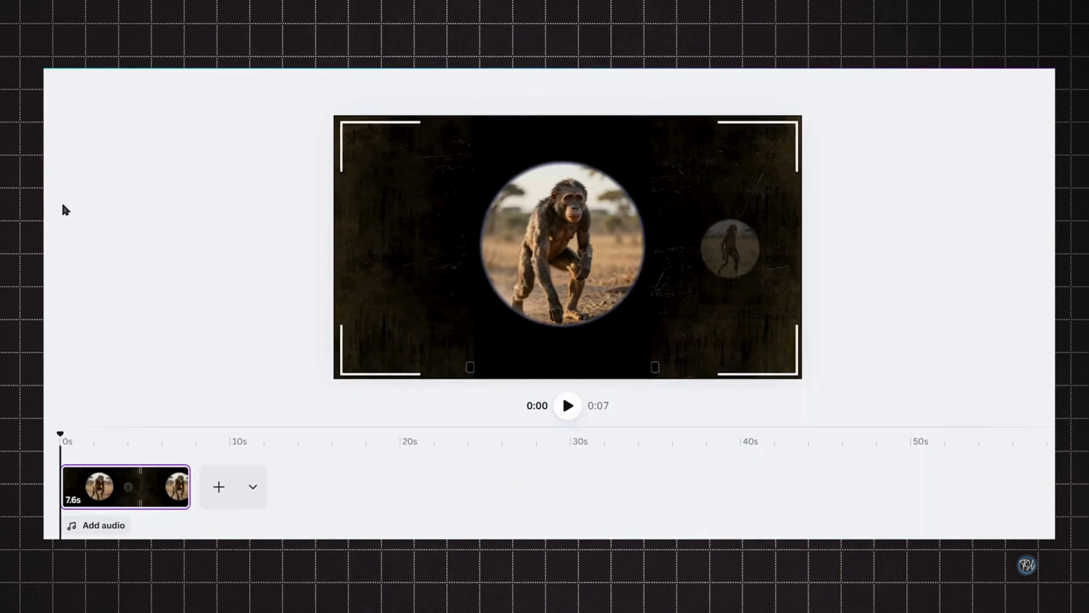
# - Add a text box and set its font to Lumios Typewriter Used
pyautogui.click(46, 187)
pyautogui.click(99, 153)
pyautogui.click(458, 93)
pyautogui.click(203, 155)
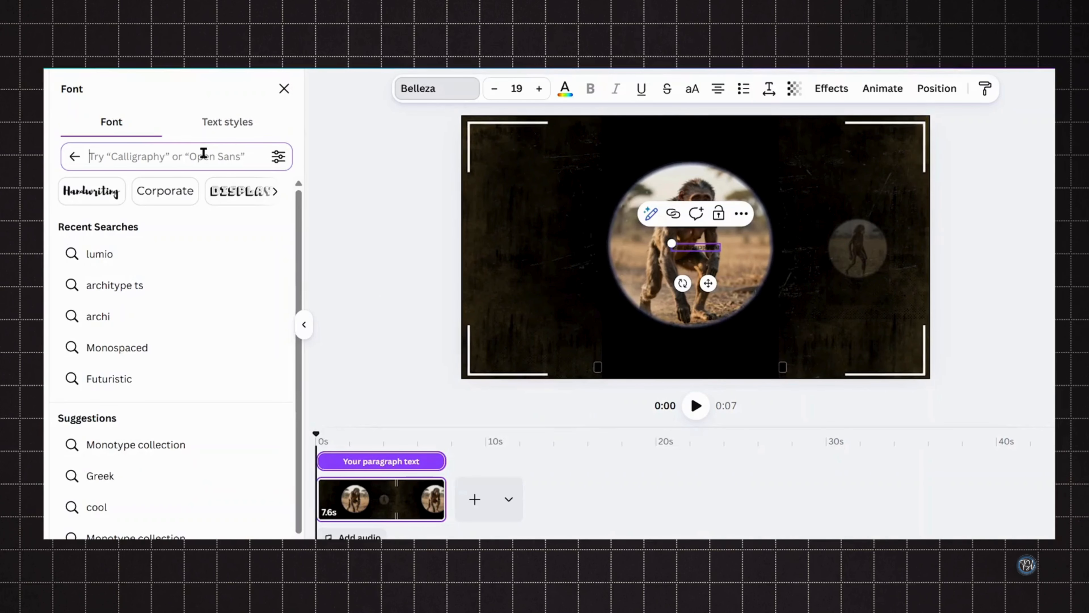
pyautogui.write('lum')
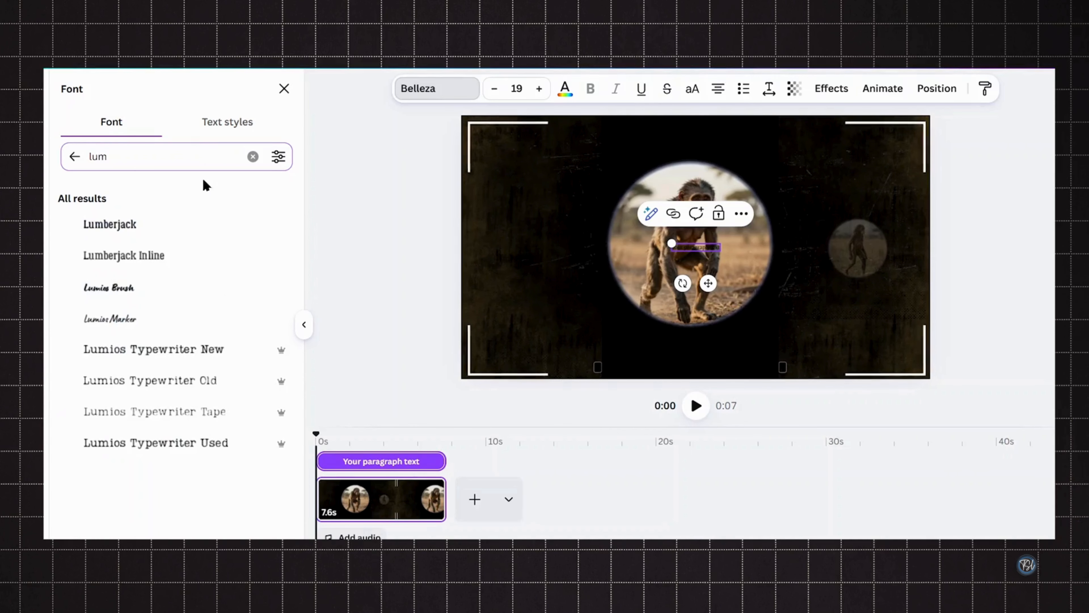
pyautogui.click(206, 455)
# - Set the font size to 36 and the text to DAWN OF EXISTENCE
pyautogui.click(526, 89)
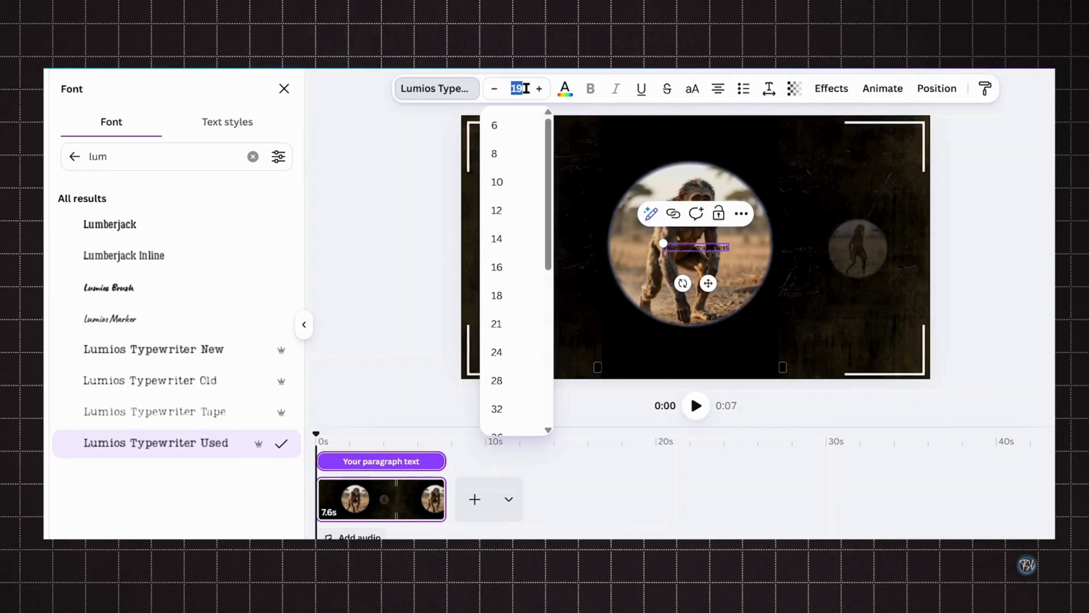
pyautogui.write('36')
pyautogui.press('Return')
pyautogui.click(564, 91)
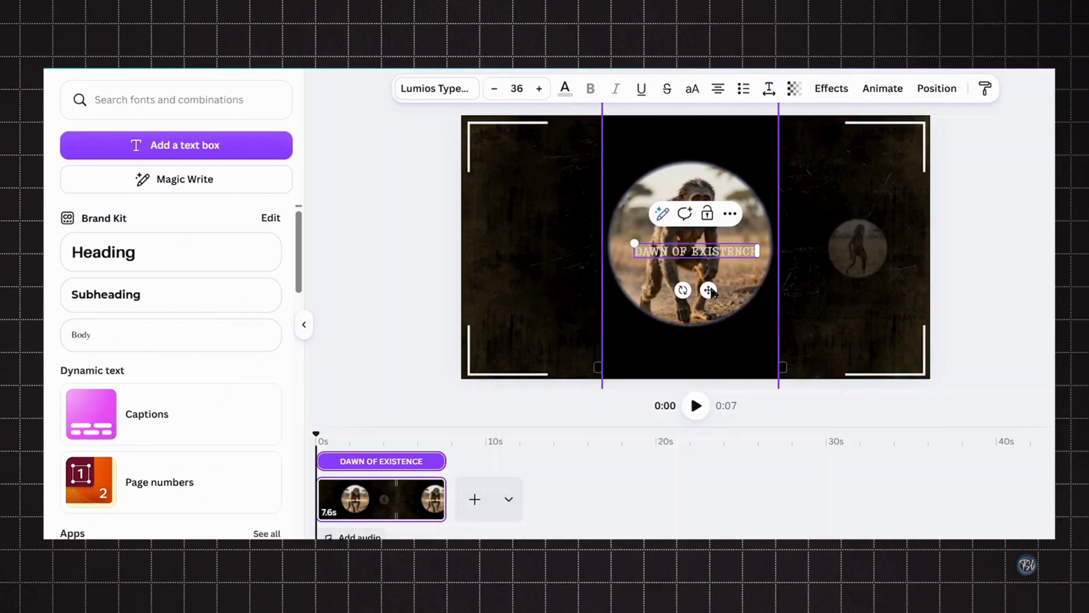
# - Move the title below the large circle and apply the Merge text animation
pyautogui.moveTo(695, 249); pyautogui.dragTo(695, 344)
pyautogui.click(869, 90)
pyautogui.scroll(-3, 188, 503)
pyautogui.click(93, 300)
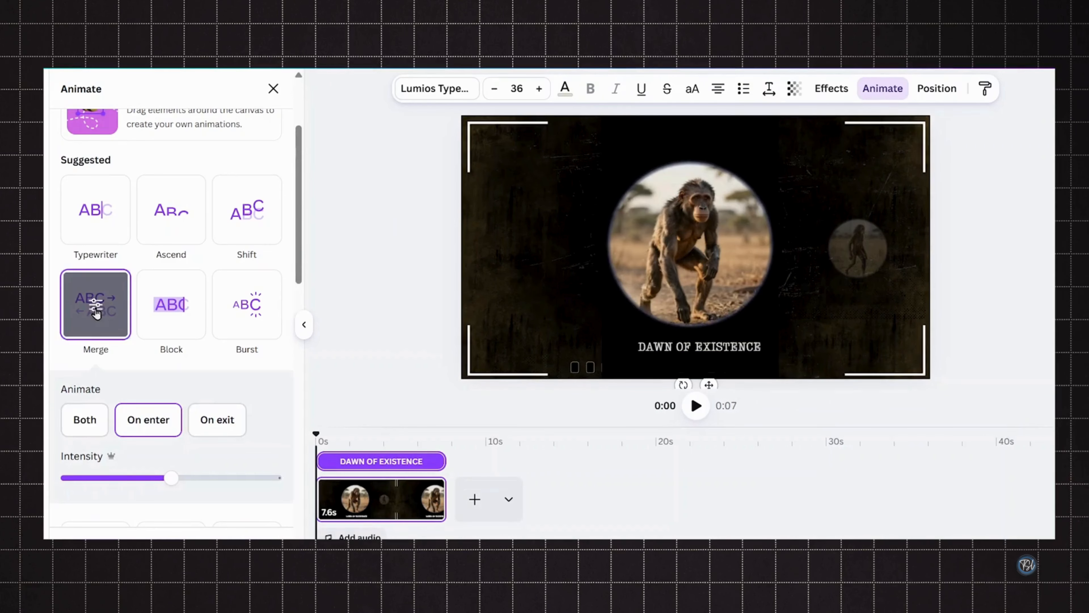
# - Set the title's Merge animation to play on both enter and exit
pyautogui.click(85, 419)
pyautogui.click(273, 88)
pyautogui.click(304, 322)
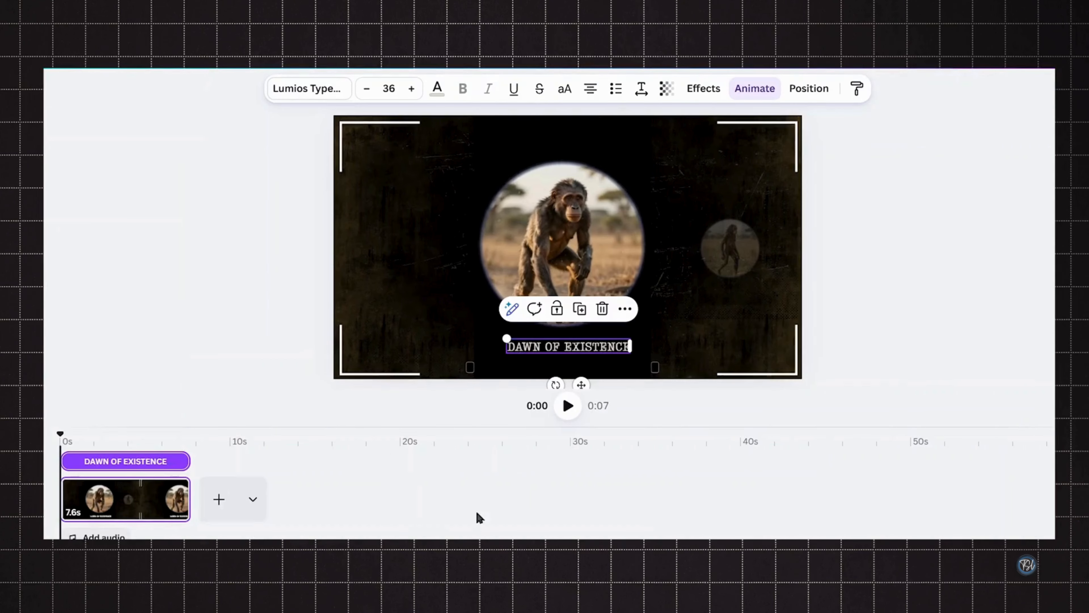
# - Draw a rectangle on the canvas and set its stroke weight to 5
pyautogui.click(421, 234)
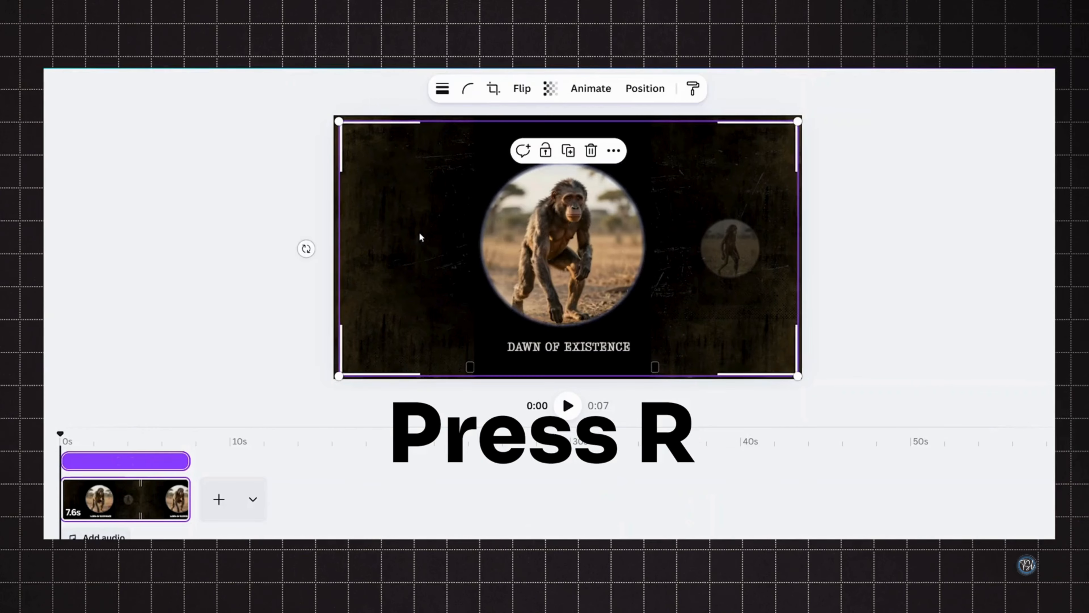
pyautogui.press('r')
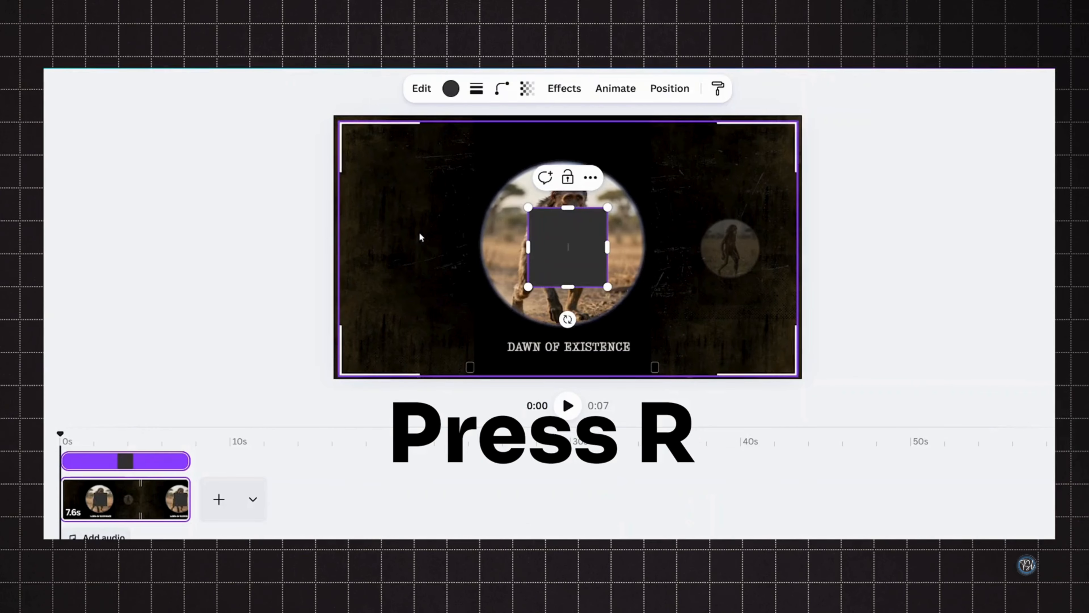
pyautogui.click(476, 88)
pyautogui.click(569, 183)
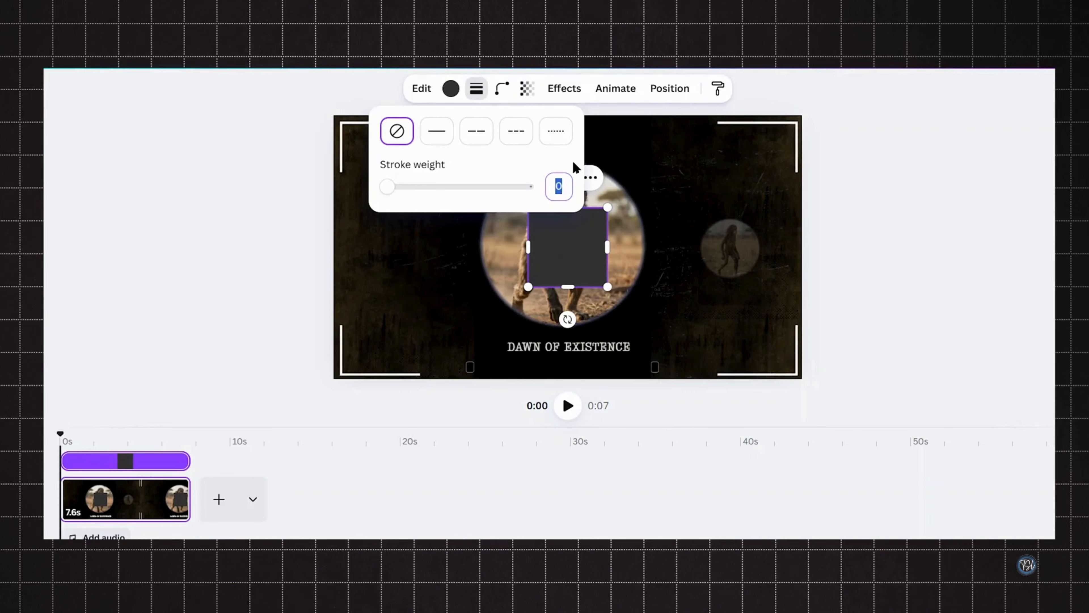
pyautogui.write('5')
pyautogui.press('Return')
# - Round the rectangle's corners and remove its fill colour
pyautogui.click(514, 90)
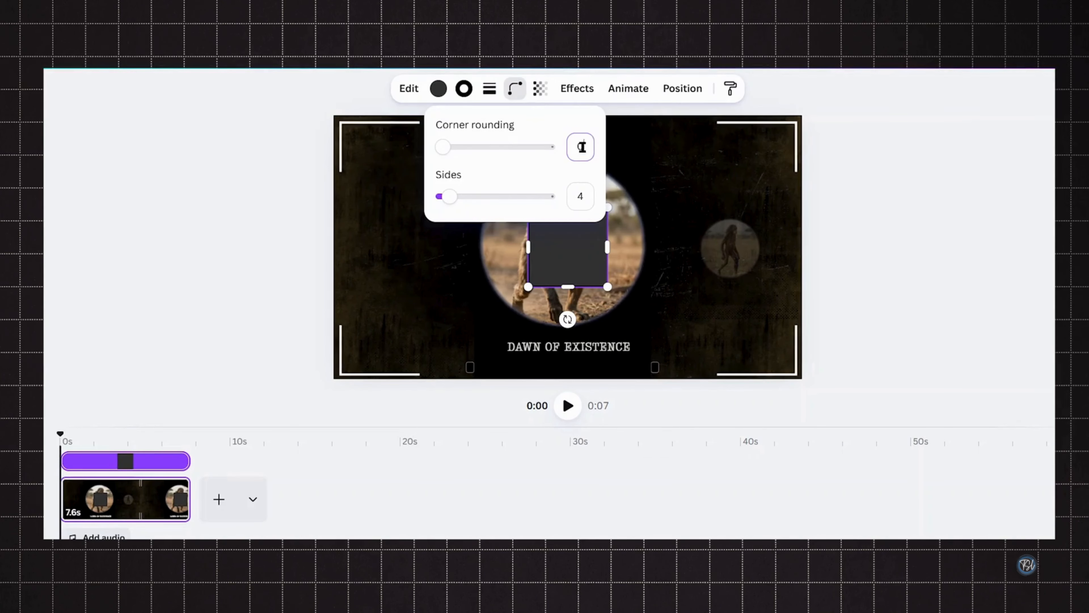
pyautogui.click(438, 88)
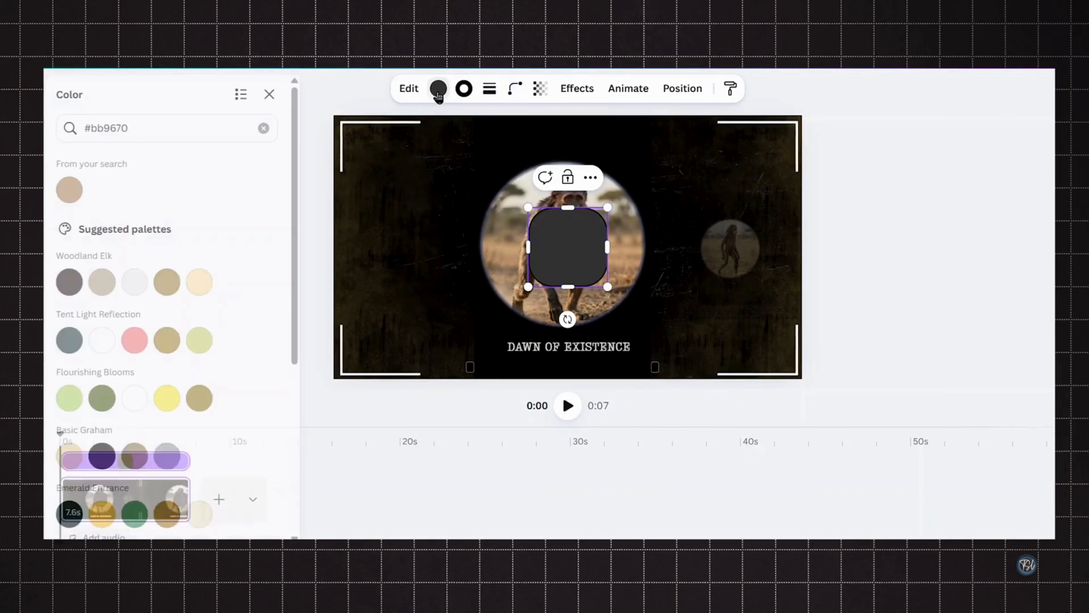
pyautogui.click(272, 129)
# - Set the rectangle's border colour to the light beige swatch from the design colours
pyautogui.click(464, 88)
pyautogui.click(139, 250)
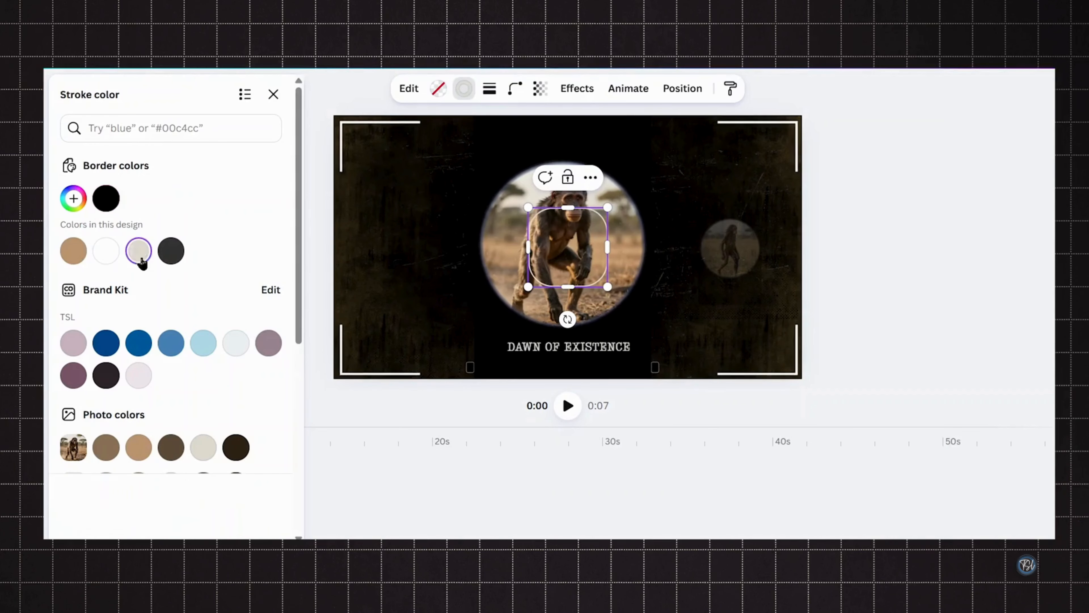
pyautogui.click(273, 94)
# - Apply the Wipe animation on both enter and exit to the rectangle and slightly lower its speed
pyautogui.click(616, 90)
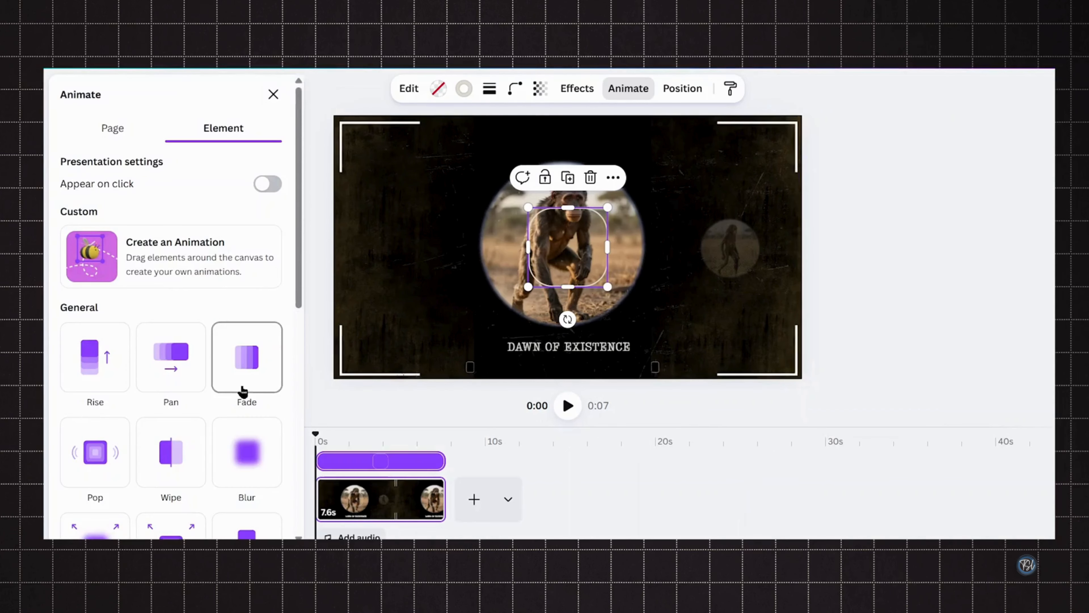
pyautogui.scroll(-5, 242, 390)
pyautogui.click(171, 258)
pyautogui.click(85, 355)
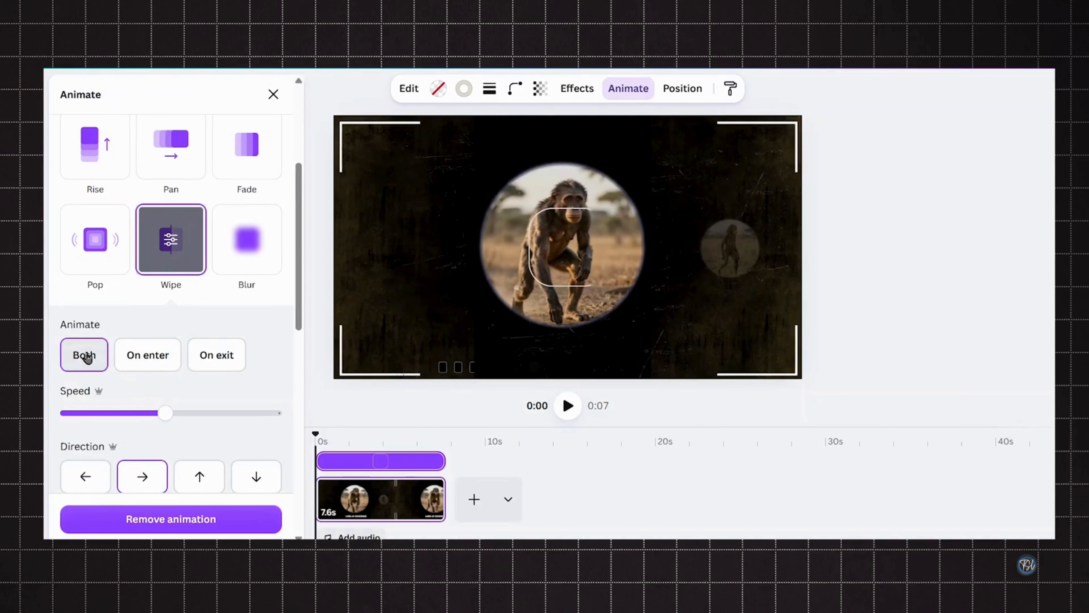
pyautogui.scroll(-2, 158, 341)
pyautogui.moveTo(141, 350); pyautogui.dragTo(133, 350)
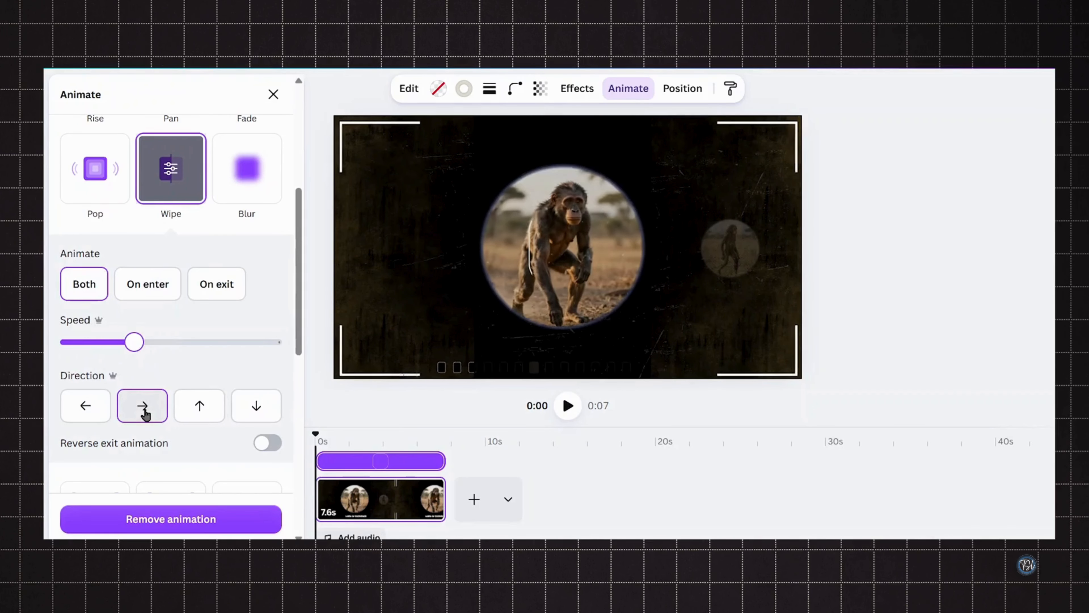
pyautogui.click(273, 95)
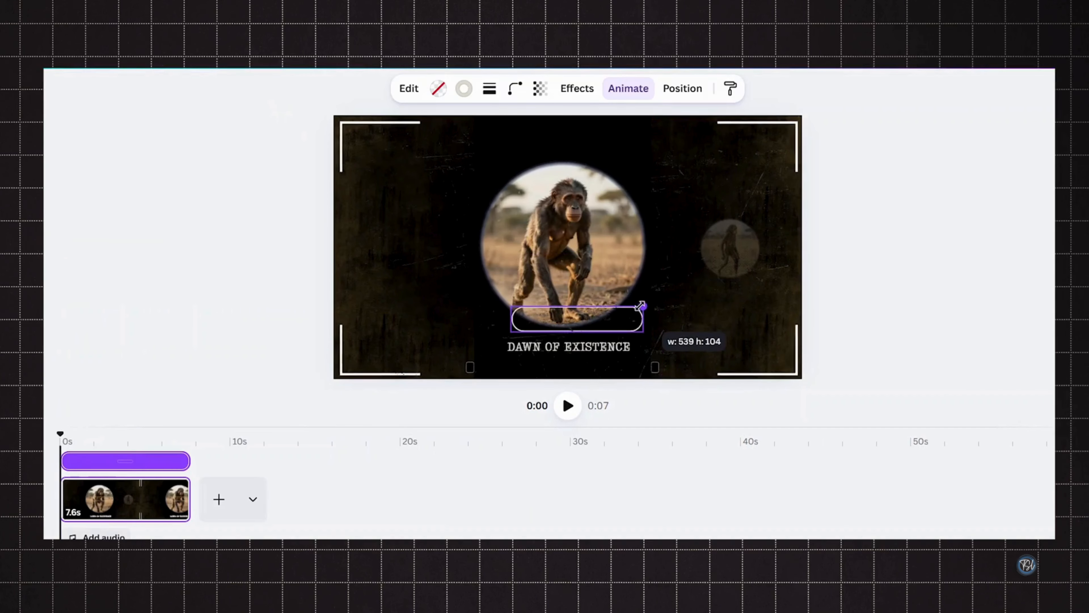
# - Resize and move the rounded rectangle so it frames the DAWN OF EXISTENCE title
pyautogui.moveTo(606, 313); pyautogui.dragTo(606, 337)
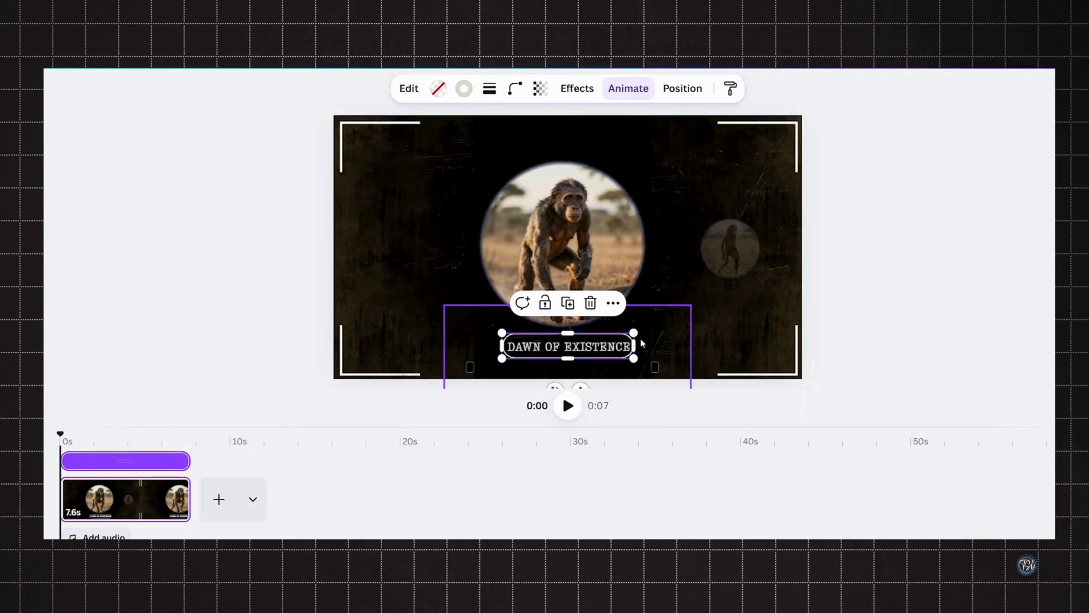
pyautogui.click(851, 339)
pyautogui.click(710, 177)
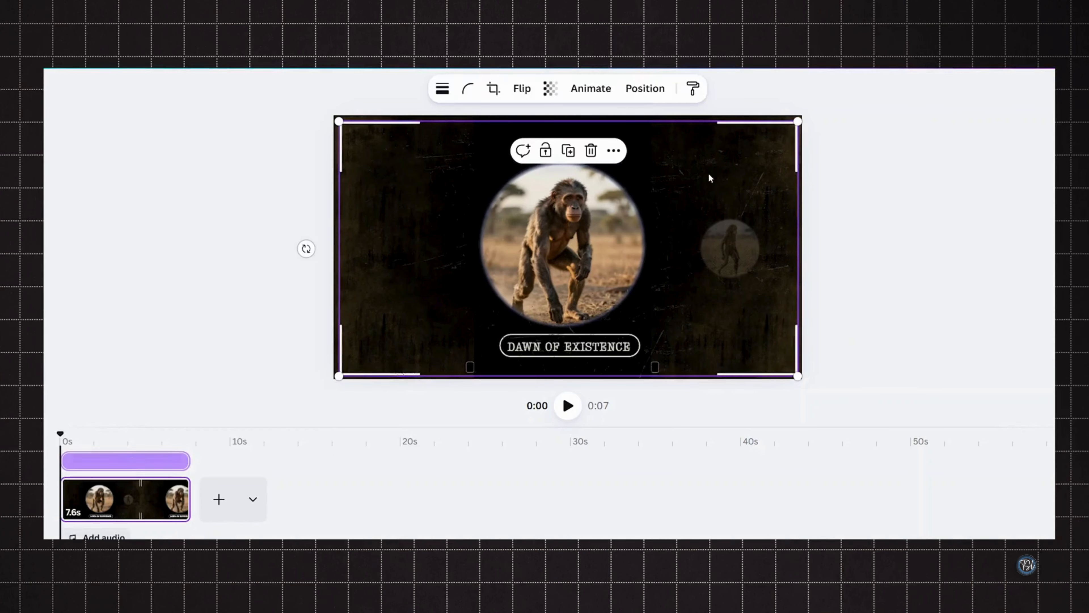
# - Reorder layers in the layer list, moving the texture layers beneath the film strip group
pyautogui.click(635, 94)
pyautogui.scroll(-7, 240, 413)
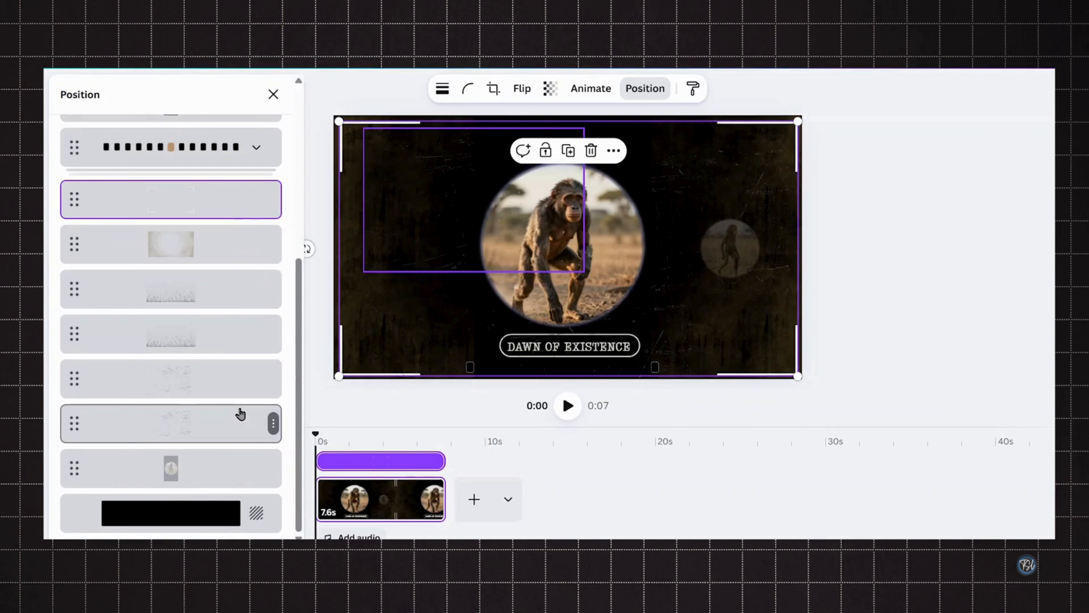
pyautogui.click(245, 467)
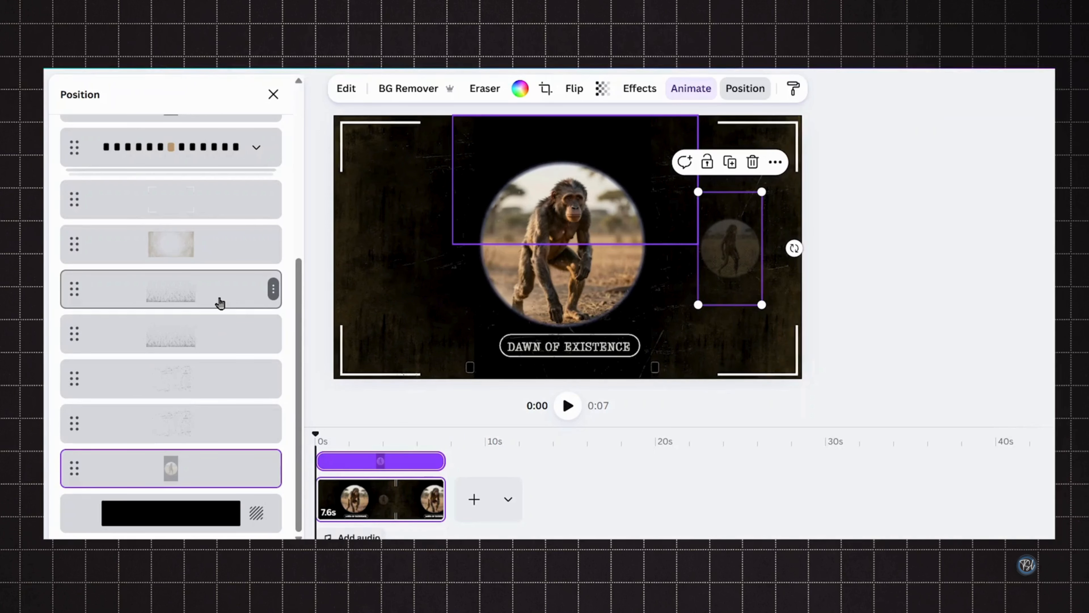
pyautogui.scroll(5, 218, 301)
pyautogui.moveTo(207, 314); pyautogui.dragTo(211, 446)
pyautogui.click(211, 405)
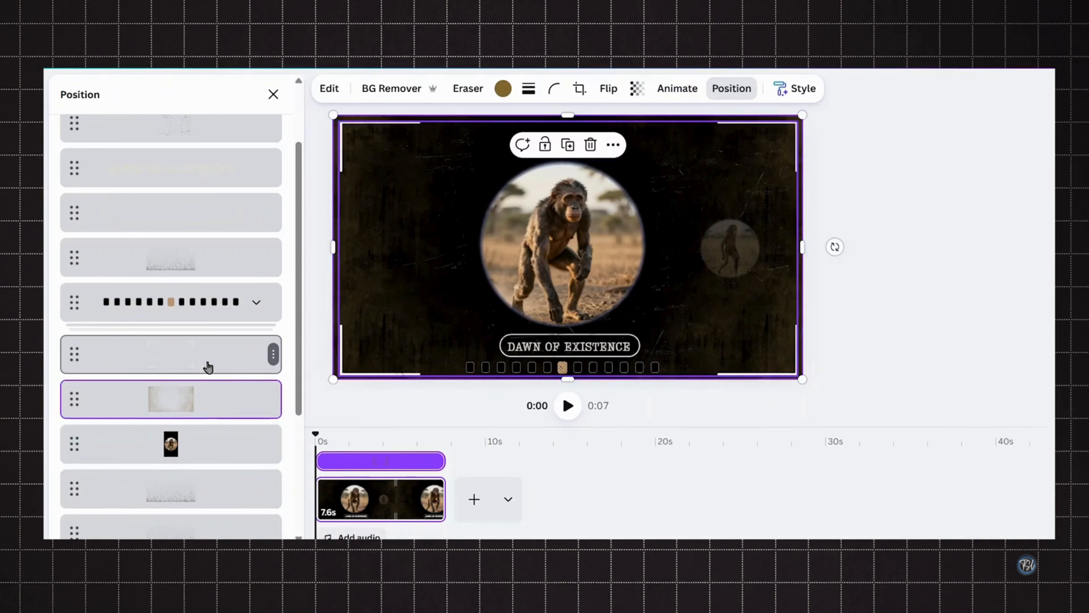
pyautogui.click(208, 366)
pyautogui.moveTo(202, 271); pyautogui.dragTo(201, 325)
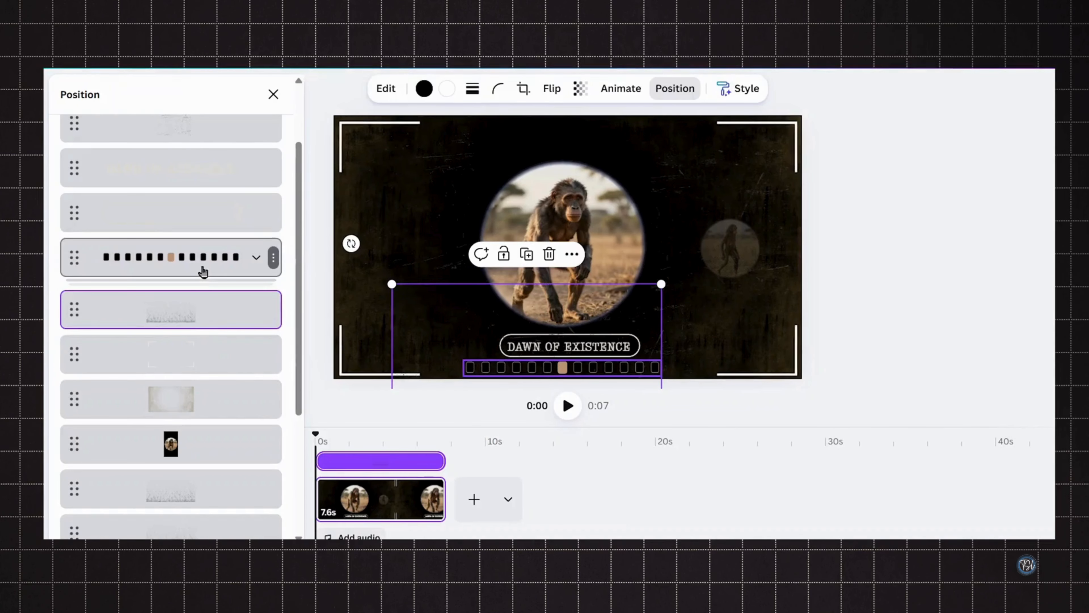
# - Move the title and its rounded frame above the film strip group in the layer order
pyautogui.click(203, 272)
pyautogui.click(204, 327)
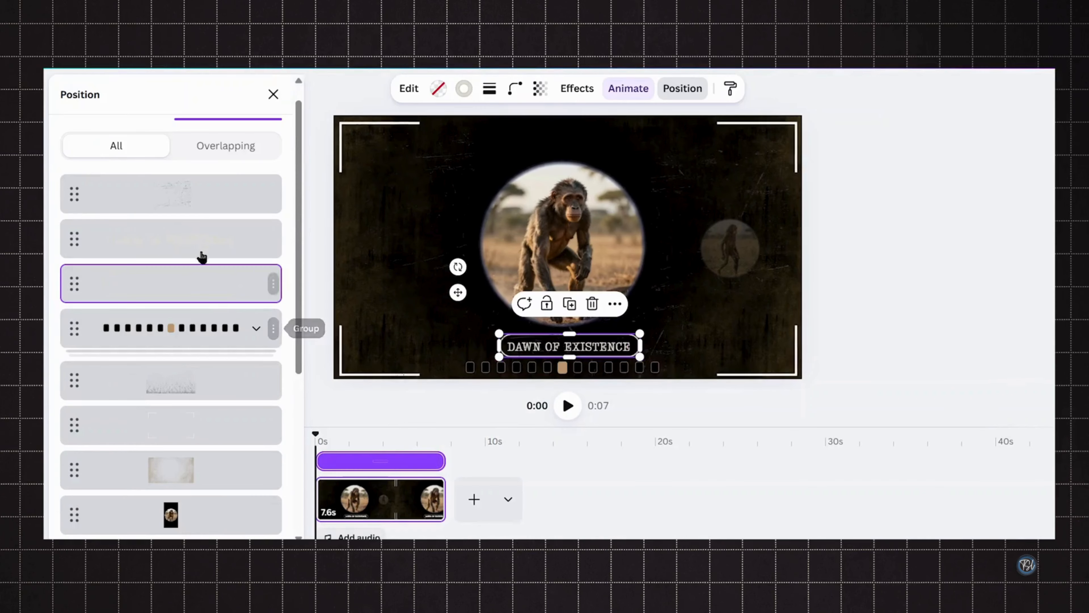
pyautogui.keyDown('shift'); pyautogui.click(203, 251); pyautogui.keyUp('shift')
pyautogui.moveTo(205, 273); pyautogui.dragTo(185, 379)
pyautogui.click(193, 291)
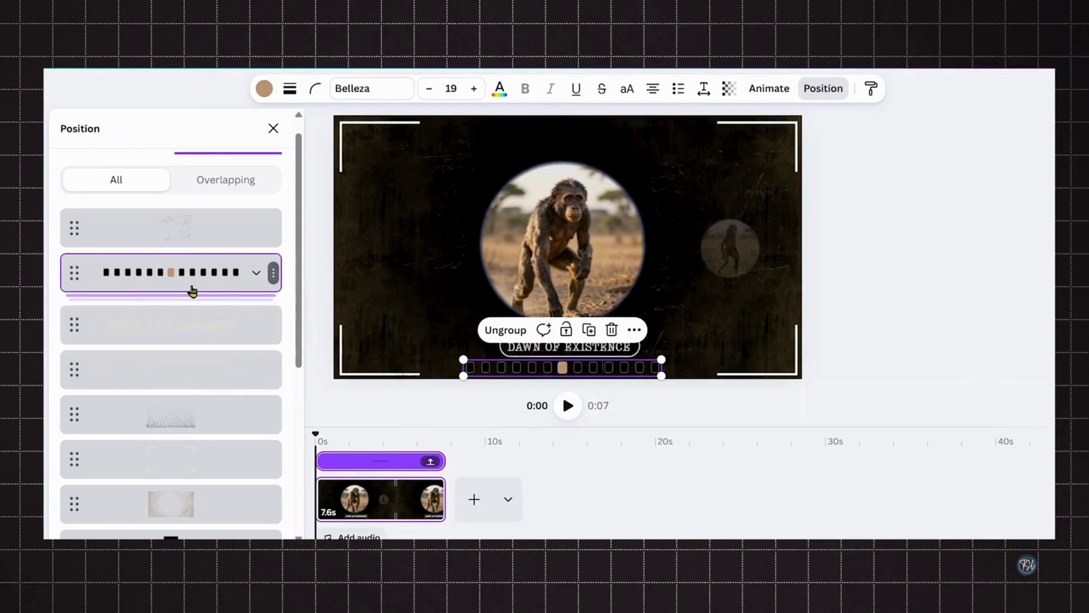
pyautogui.click(185, 238)
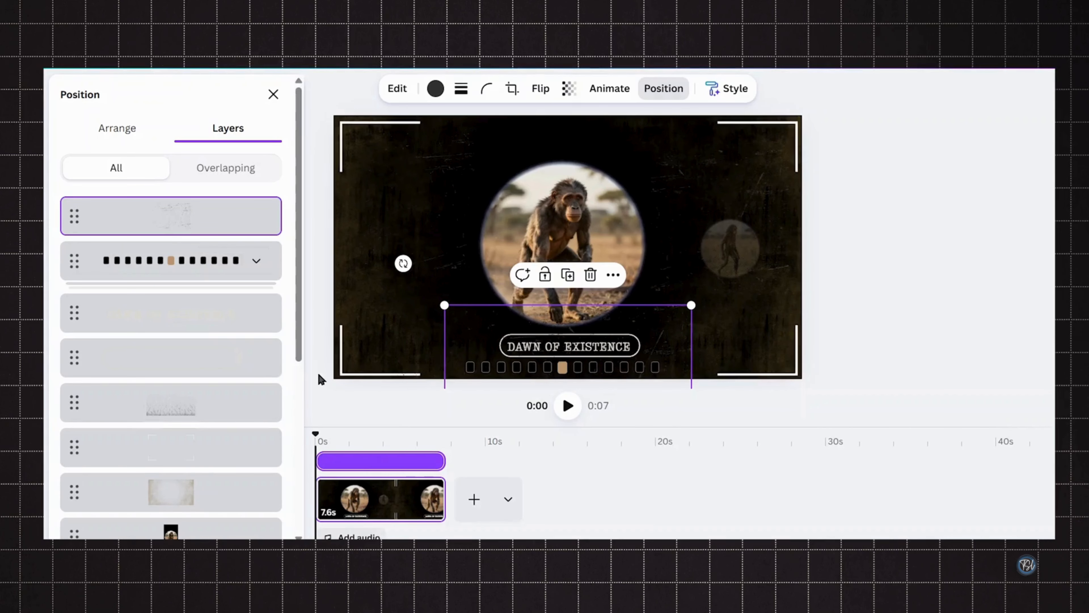
pyautogui.click(273, 96)
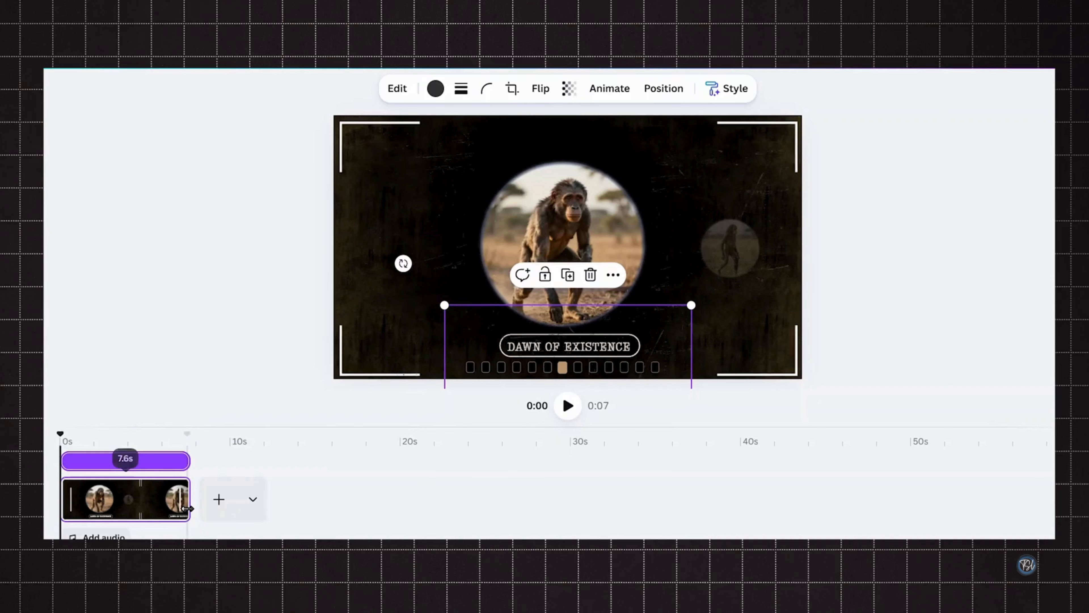
# - Trim the page to about 4 seconds and paste the copied evolution images onto the second page
pyautogui.moveTo(176, 513); pyautogui.dragTo(156, 530)
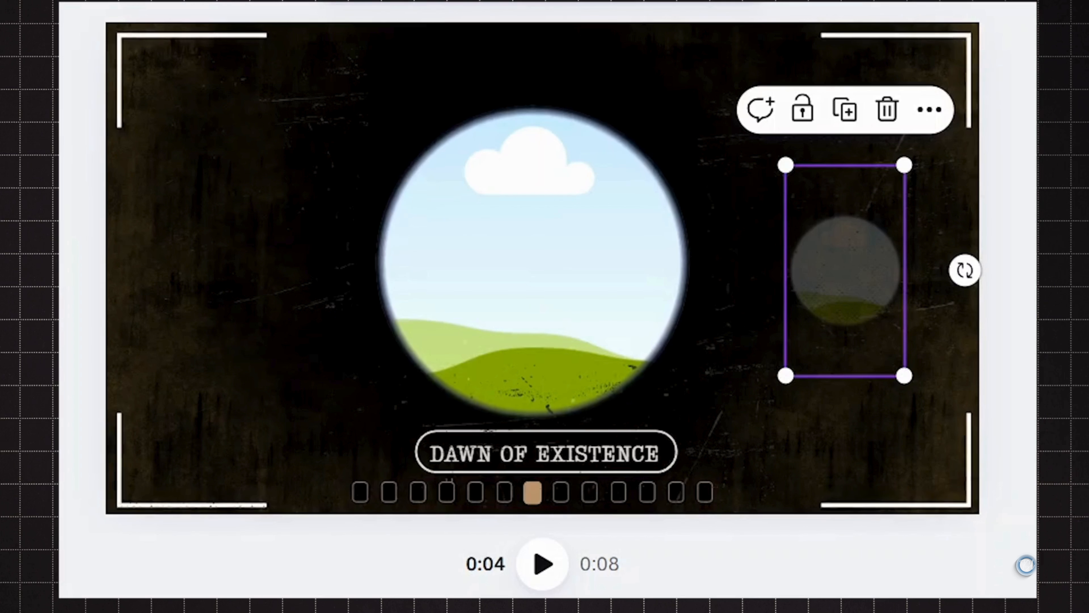
pyautogui.click(533, 263)
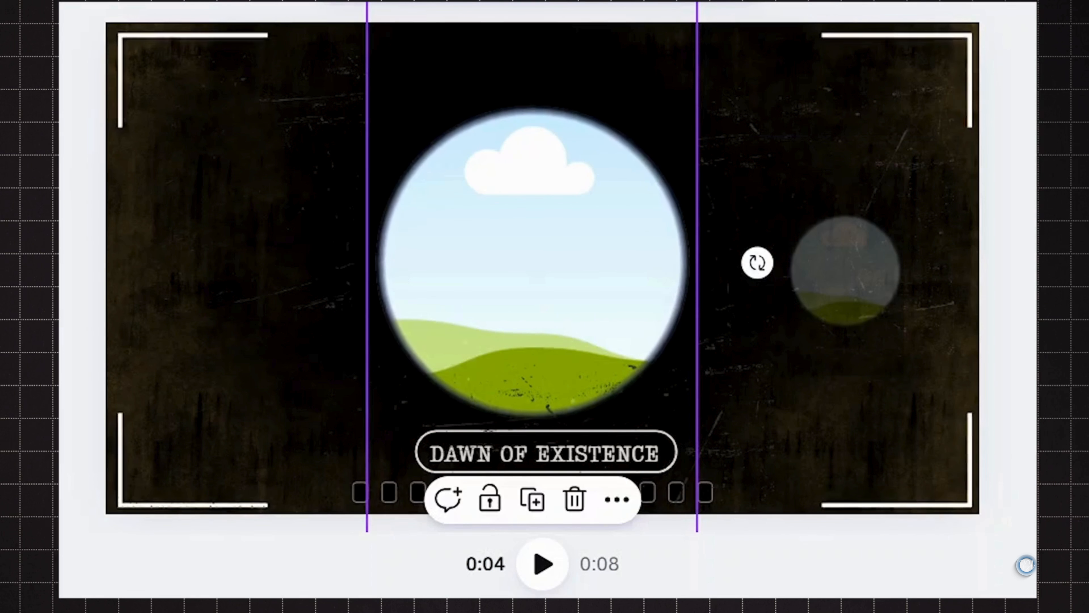
pyautogui.hotkey('ctrl', 'alt', ']')
pyautogui.hotkey('ctrl', 'v')
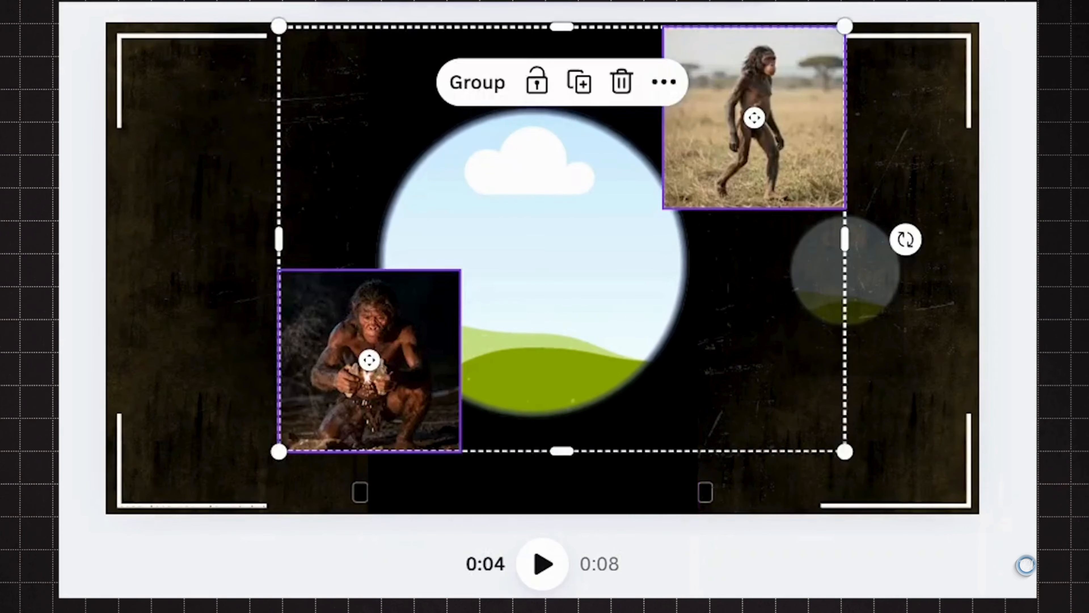
# - Place the upright-walking image in the large circle and the fire-making image in the right small circle
pyautogui.click(417, 341)
pyautogui.moveTo(725, 155); pyautogui.dragTo(591, 242)
pyautogui.moveTo(339, 328); pyautogui.dragTo(797, 335)
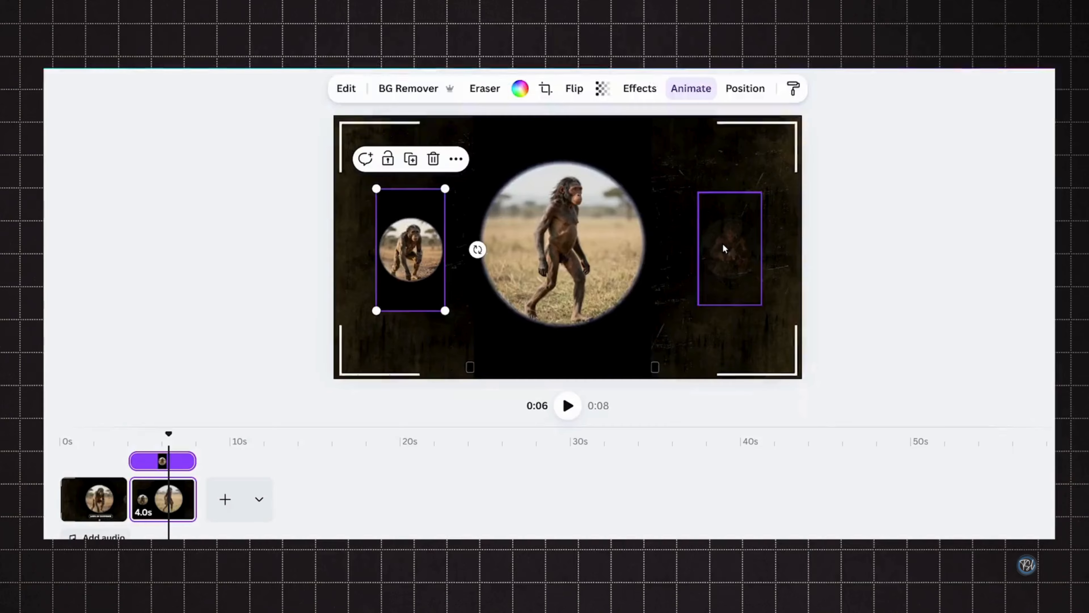
# - Set the left small framed image's transparency to 25
pyautogui.moveTo(403, 241)
pyautogui.mouseDown()
pyautogui.moveTo(418, 242)
pyautogui.moveTo(403, 241)
pyautogui.mouseUp()
pyautogui.click(602, 88)
pyautogui.click(668, 146)
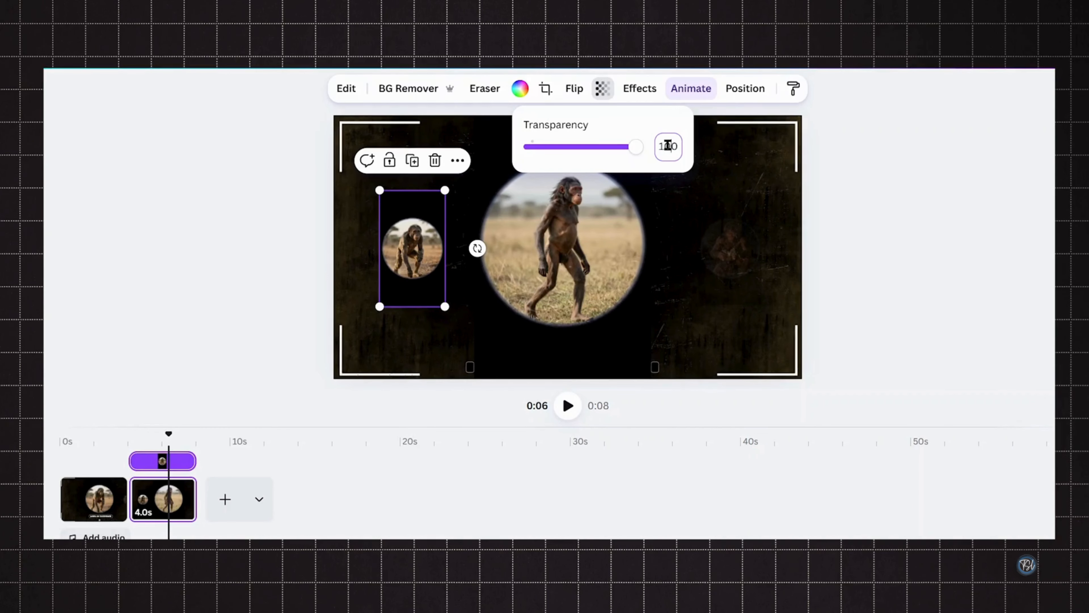
pyautogui.write('25')
pyautogui.press('Return')
pyautogui.click(878, 230)
pyautogui.click(878, 231)
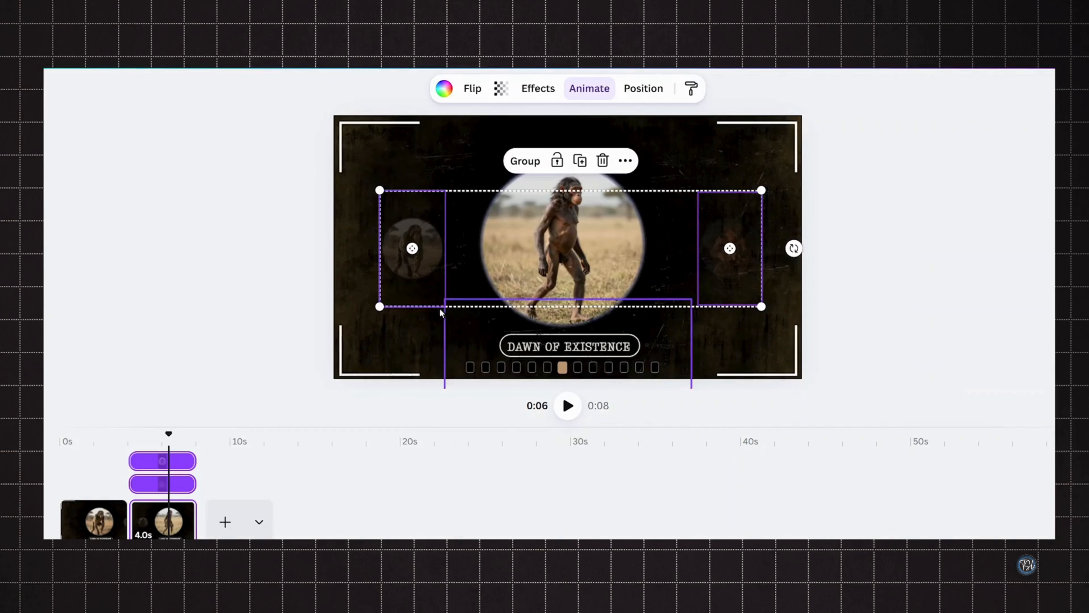
# - Move the second page's title and its frame up in the layer order
pyautogui.click(415, 283)
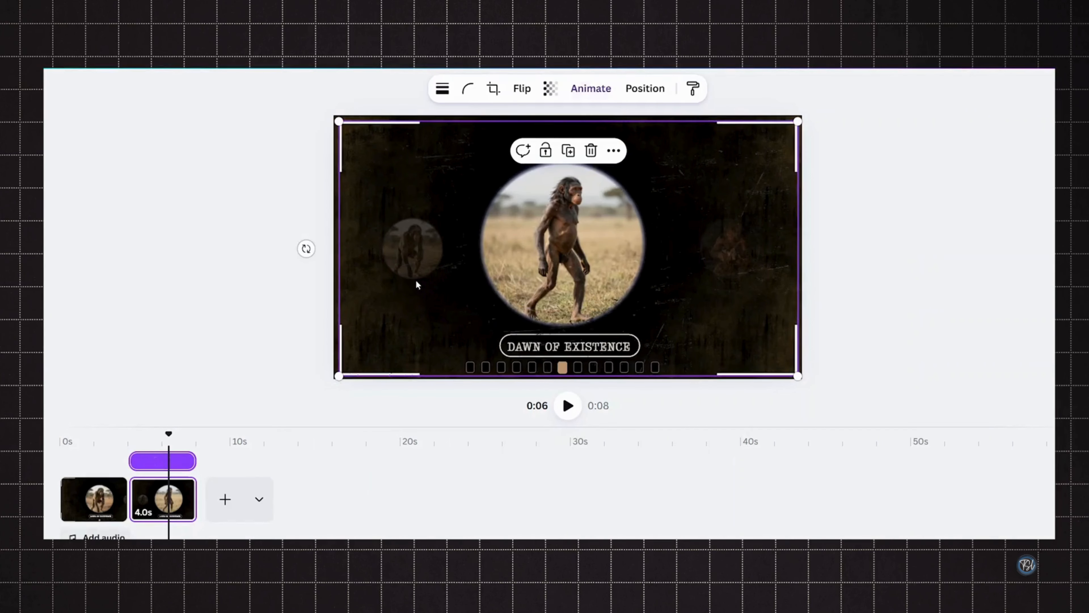
pyautogui.click(90, 500)
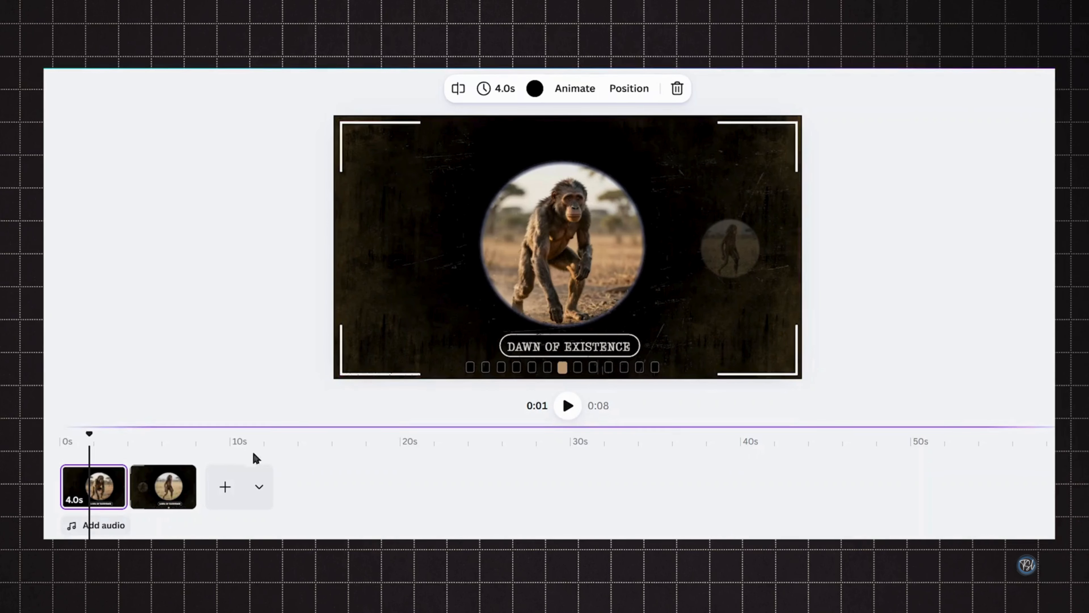
pyautogui.click(168, 493)
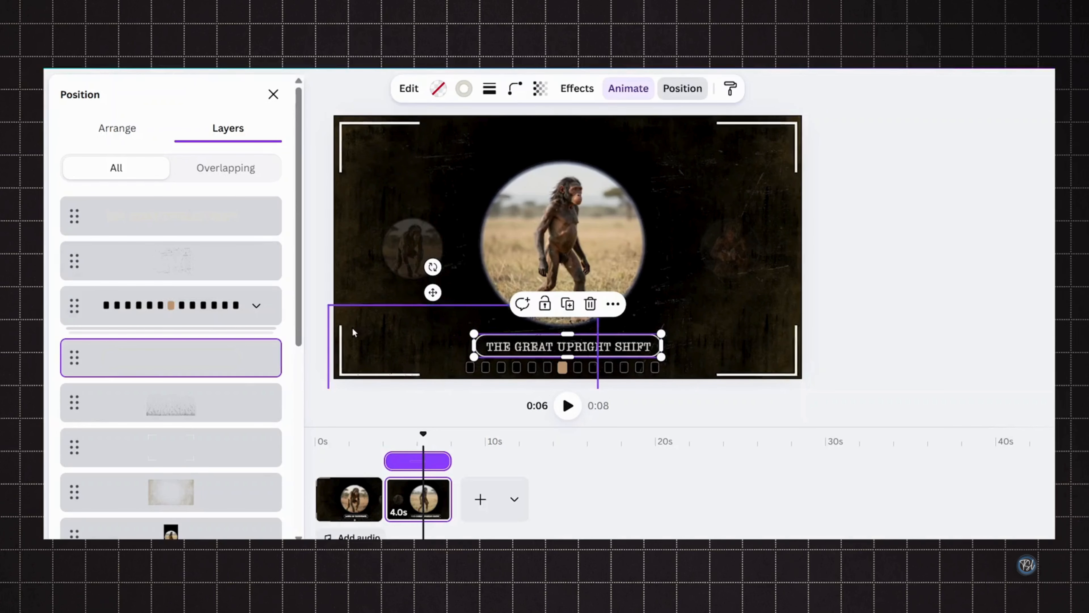
pyautogui.moveTo(171, 355); pyautogui.dragTo(199, 370)
pyautogui.click(273, 128)
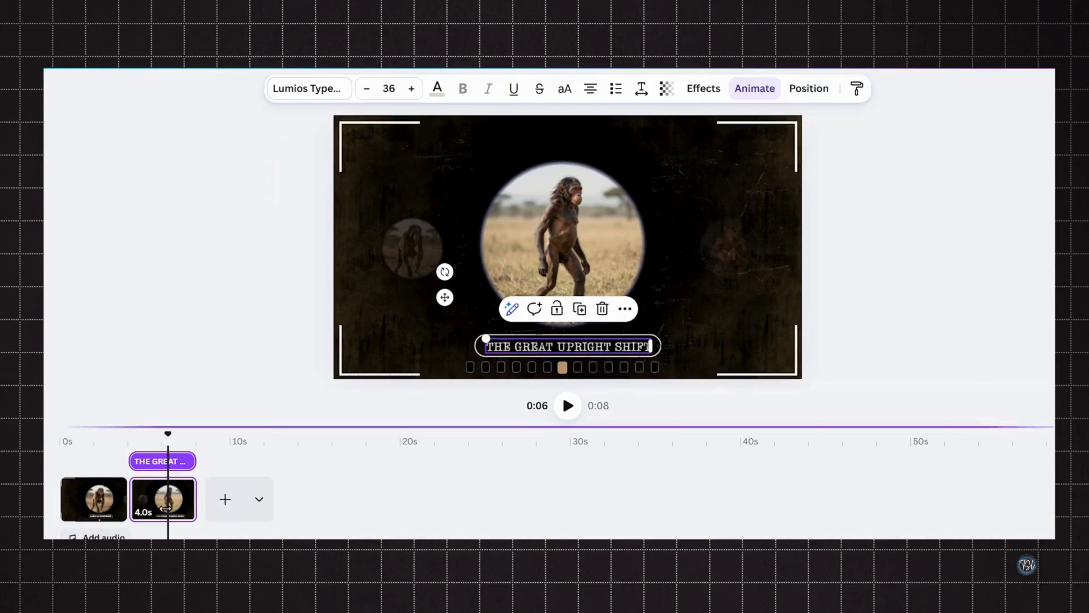
# - Copy the Becoming Human image and place it in the right small circle of the third page
pyautogui.click(128, 498)
pyautogui.click(93, 368)
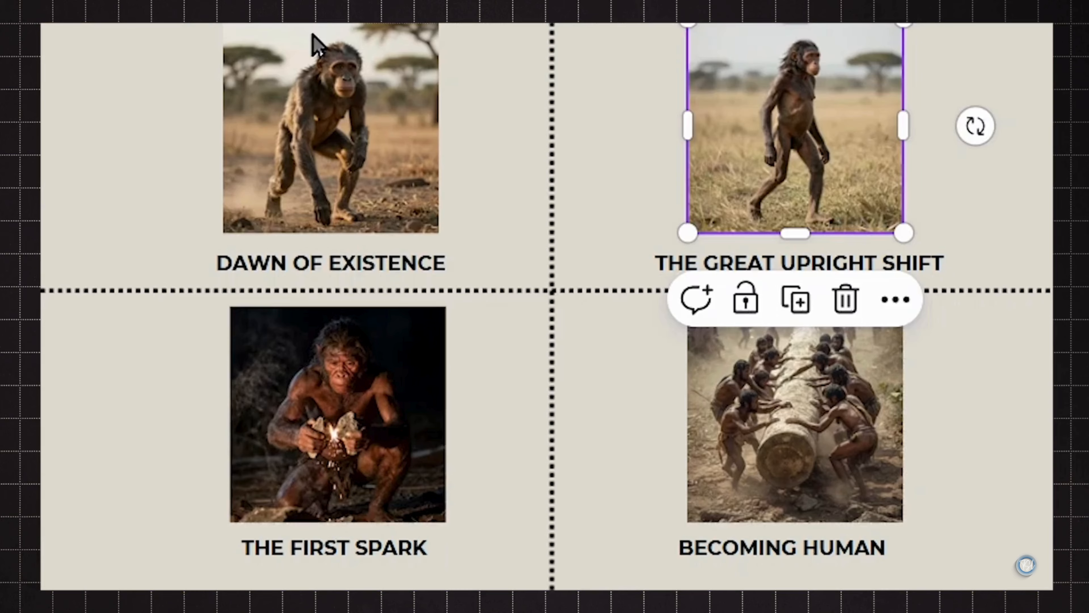
pyautogui.click(384, 382)
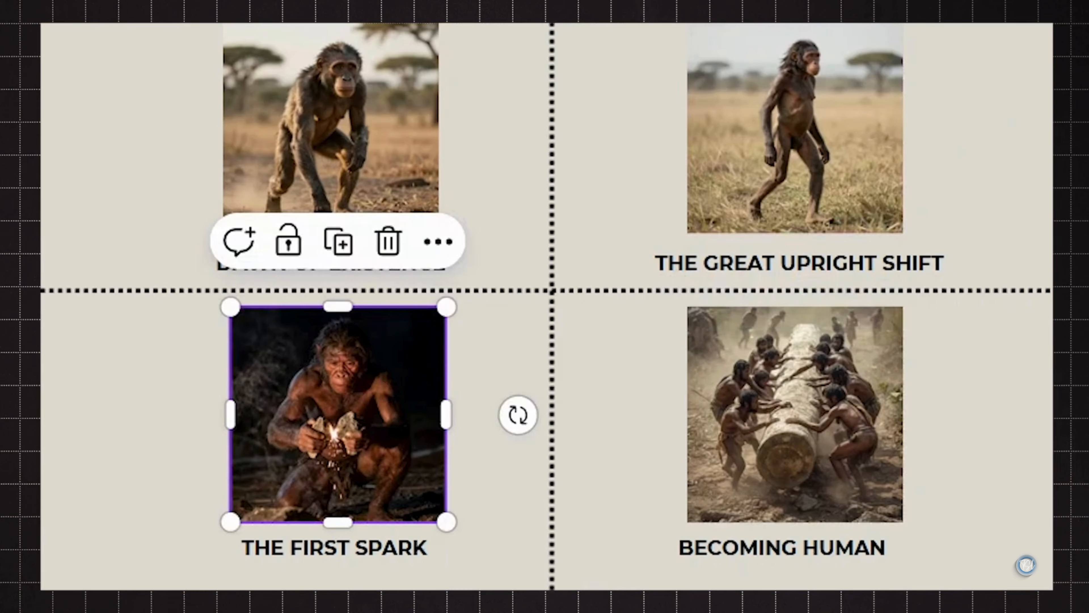
pyautogui.click(785, 405)
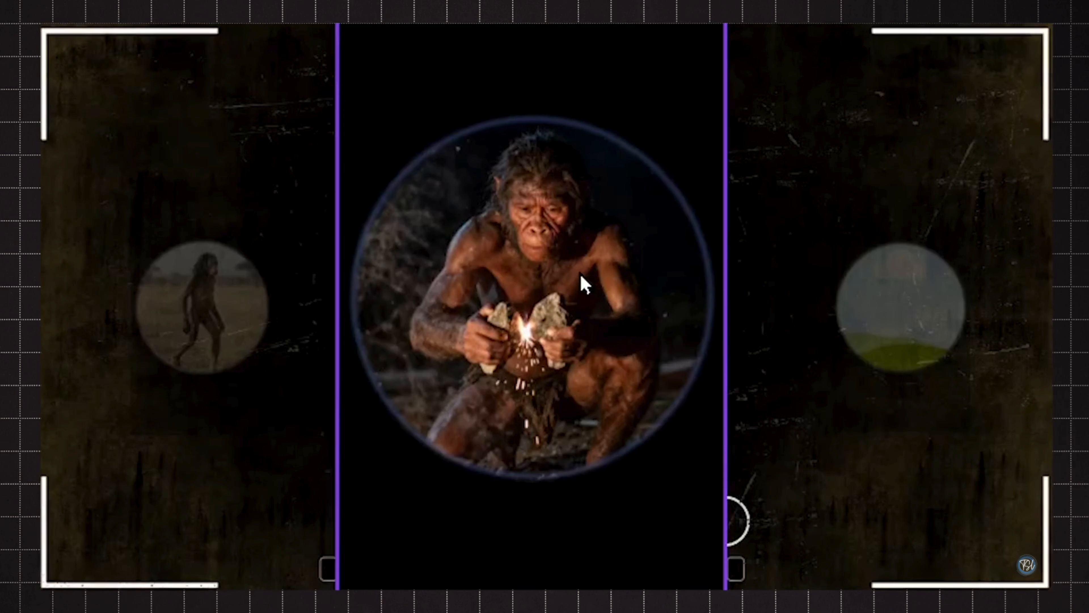
pyautogui.hotkey('ctrl', 'v')
pyautogui.moveTo(807, 412); pyautogui.dragTo(868, 395)
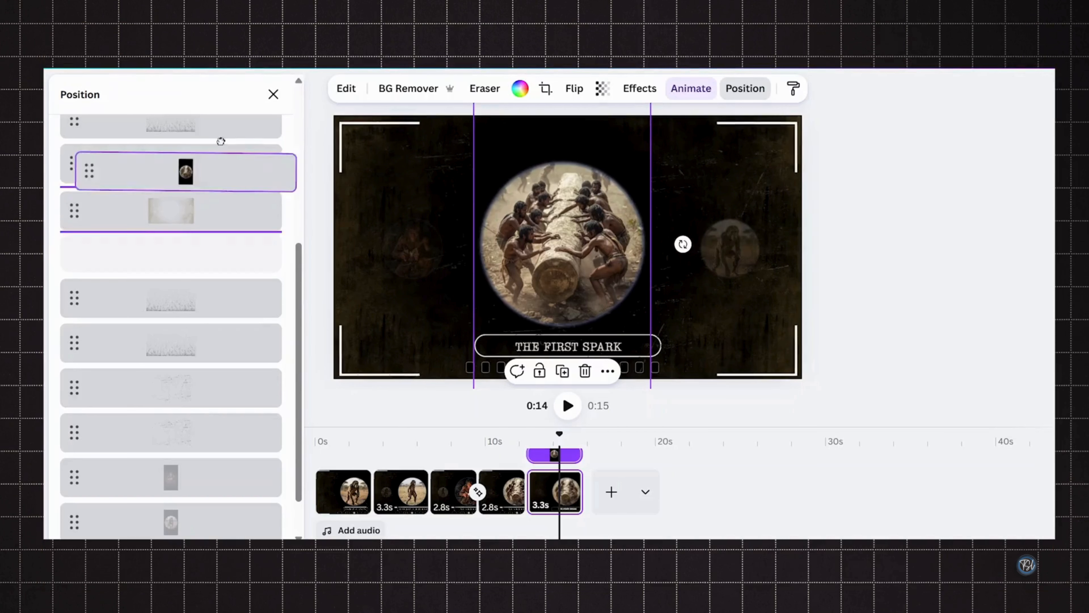
# - Move the two small framed images to the top of the layer order on the last page
pyautogui.moveTo(215, 146); pyautogui.dragTo(173, 201)
pyautogui.scroll(-6, 181, 369)
pyautogui.click(185, 431)
pyautogui.keyDown('shift'); pyautogui.click(184, 471); pyautogui.keyUp('shift')
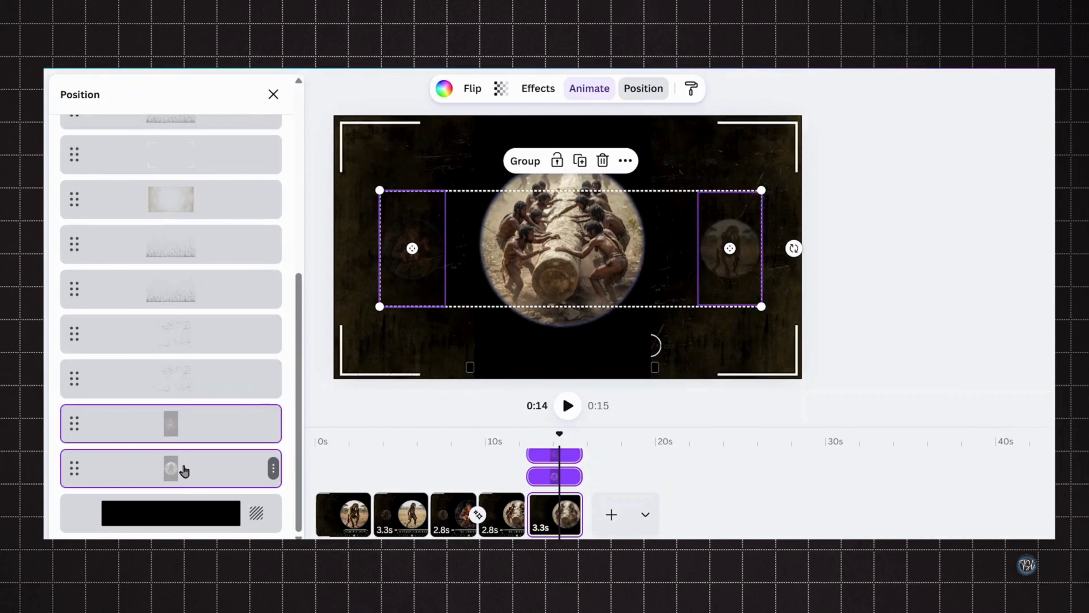
pyautogui.moveTo(184, 471); pyautogui.dragTo(222, 235)
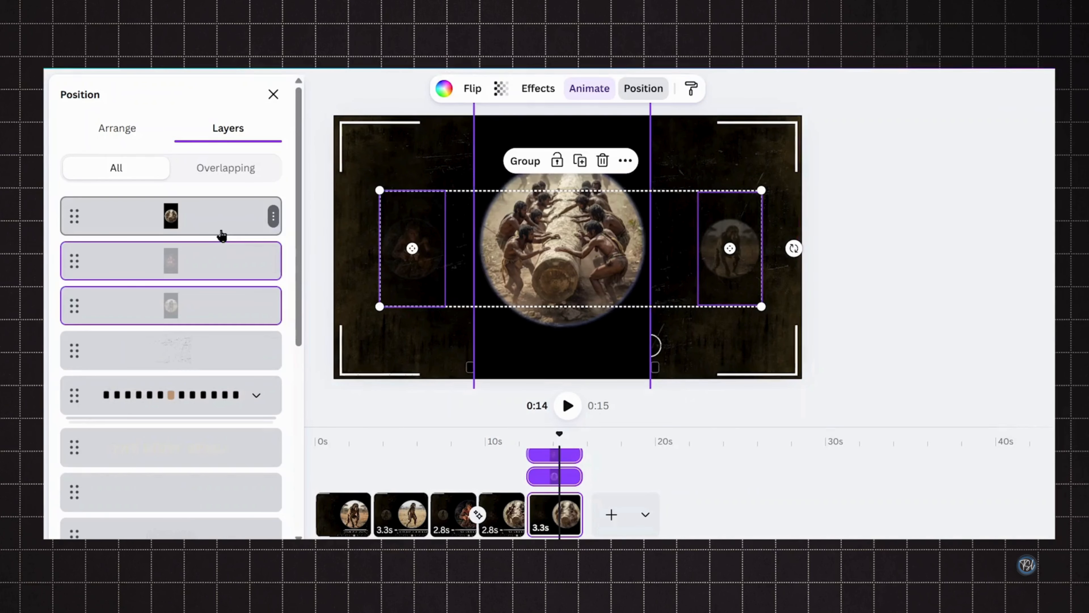
pyautogui.click(222, 235)
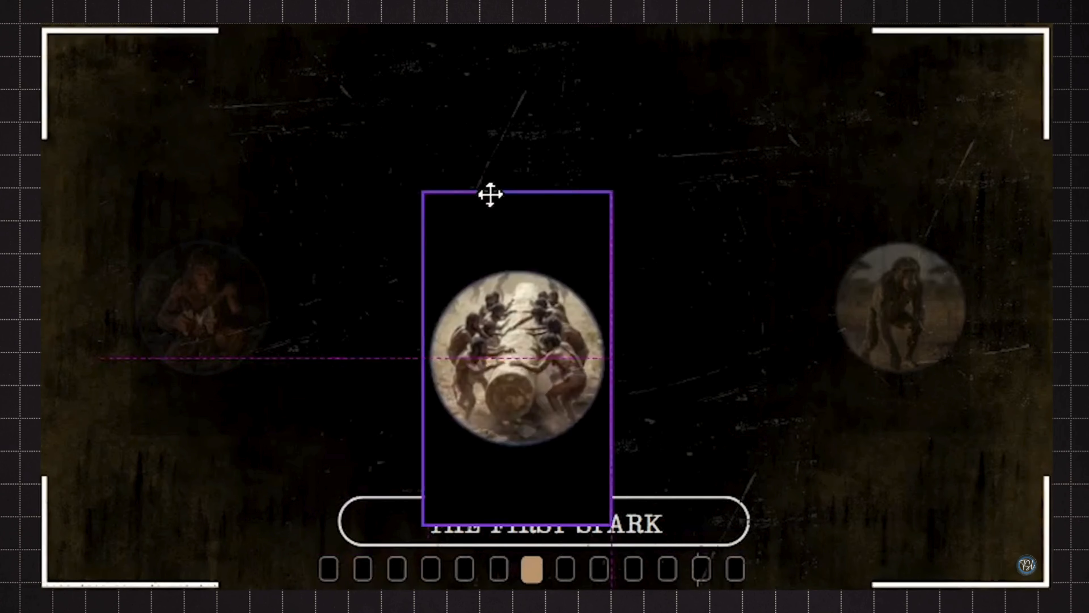
# - Gather the three circular framed images together near the centre of the last page
pyautogui.moveTo(490, 194); pyautogui.dragTo(518, 100)
pyautogui.moveTo(642, 99); pyautogui.dragTo(599, 301)
pyautogui.moveTo(534, 335); pyautogui.dragTo(601, 293)
pyautogui.moveTo(519, 389); pyautogui.dragTo(567, 380)
pyautogui.moveTo(575, 288)
pyautogui.mouseDown()
pyautogui.moveTo(564, 284)
pyautogui.moveTo(564, 297)
pyautogui.mouseUp()
pyautogui.moveTo(180, 352); pyautogui.dragTo(525, 351)
pyautogui.moveTo(489, 176); pyautogui.dragTo(575, 328)
pyautogui.moveTo(594, 360); pyautogui.dragTo(430, 233)
pyautogui.moveTo(470, 303); pyautogui.dragTo(483, 329)
pyautogui.moveTo(865, 307); pyautogui.dragTo(656, 249)
pyautogui.moveTo(761, 375); pyautogui.dragTo(678, 232)
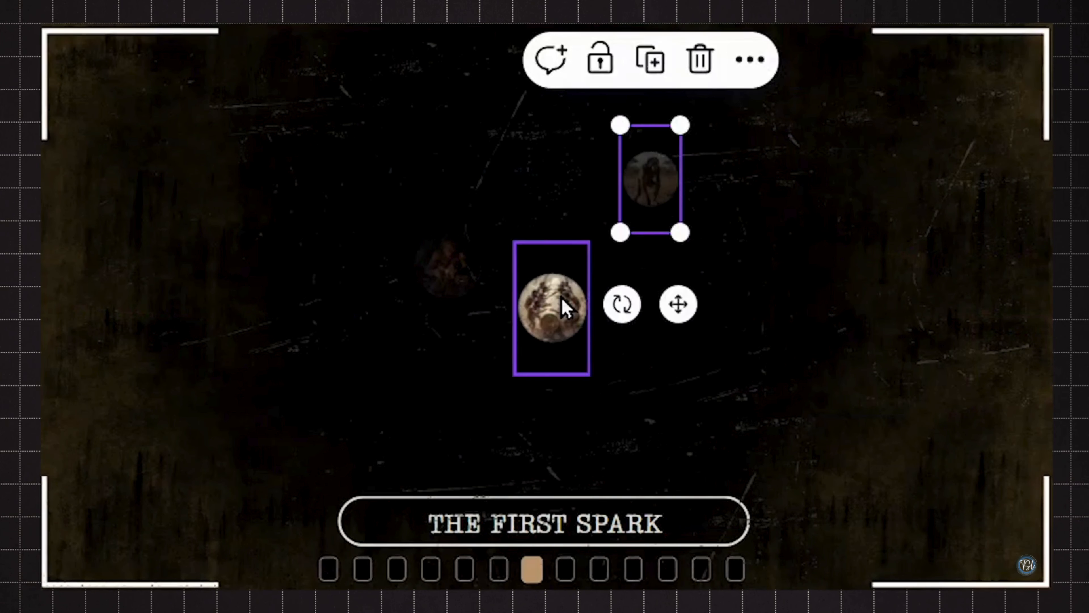
# - Remove the stacked framed images from the last page, leaving only the background and title
pyautogui.click(564, 301)
pyautogui.click(448, 261)
pyautogui.moveTo(448, 261); pyautogui.dragTo(553, 306)
pyautogui.click(662, 221)
pyautogui.moveTo(637, 174); pyautogui.dragTo(546, 305)
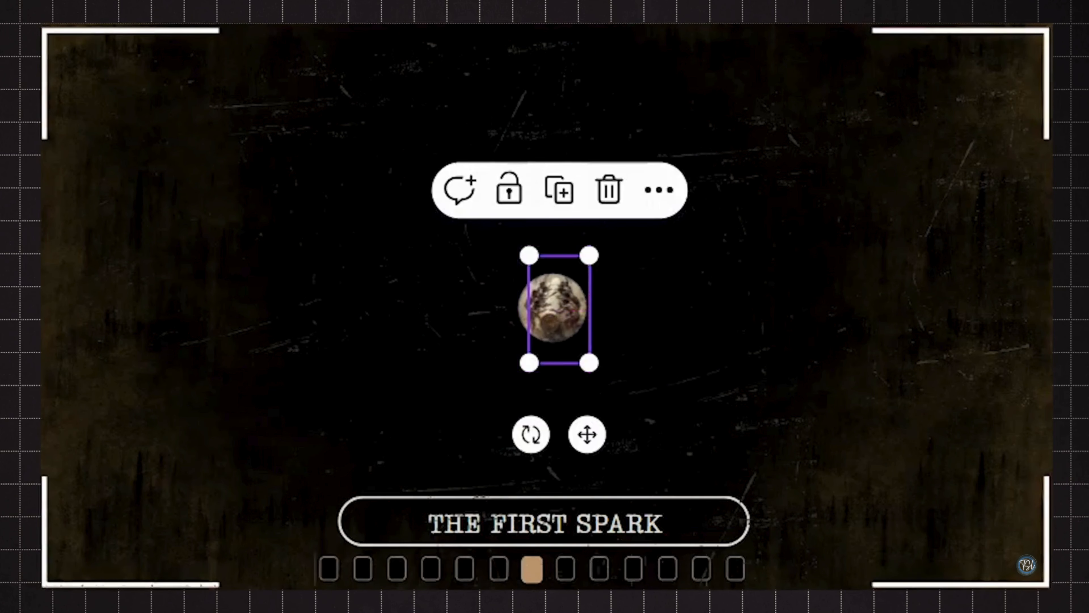
pyautogui.click(524, 309)
pyautogui.moveTo(515, 373); pyautogui.dragTo(521, 366)
pyautogui.click(525, 309)
pyautogui.keyDown('shift'); pyautogui.click(553, 307); pyautogui.keyUp('shift')
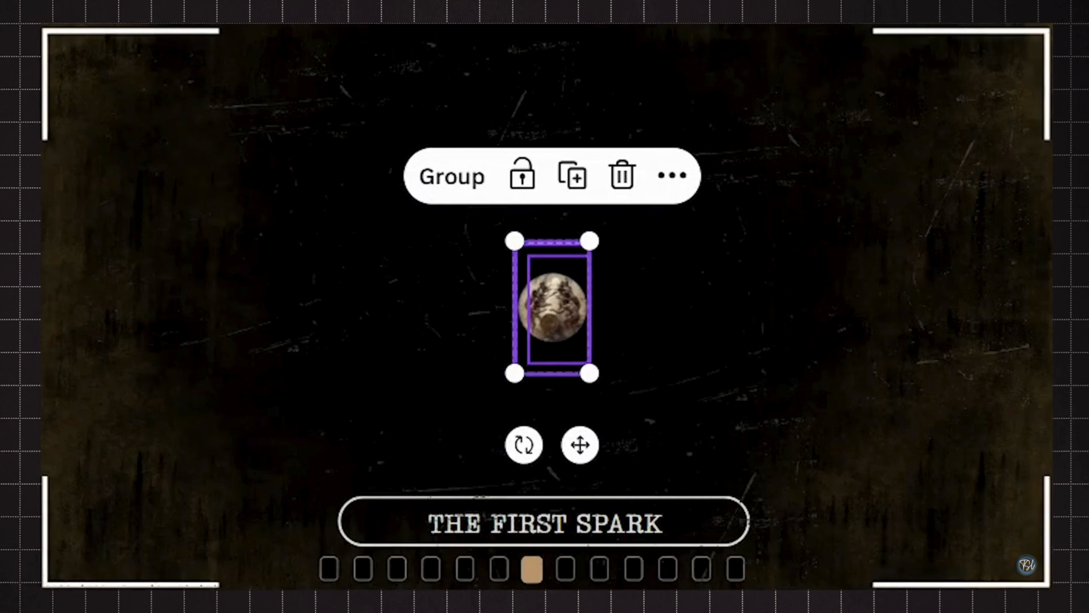
pyautogui.click(397, 1)
pyautogui.moveTo(465, 84); pyautogui.dragTo(236, 86)
pyautogui.click(287, 318)
pyautogui.click(551, 307)
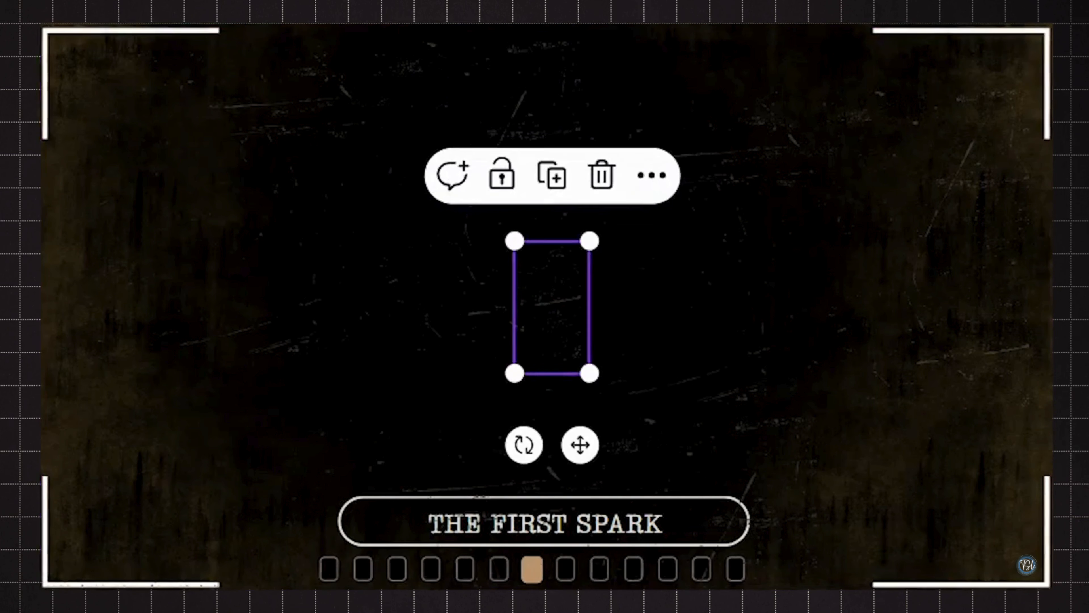
pyautogui.moveTo(515, 241); pyautogui.dragTo(528, 246)
pyautogui.click(813, 360)
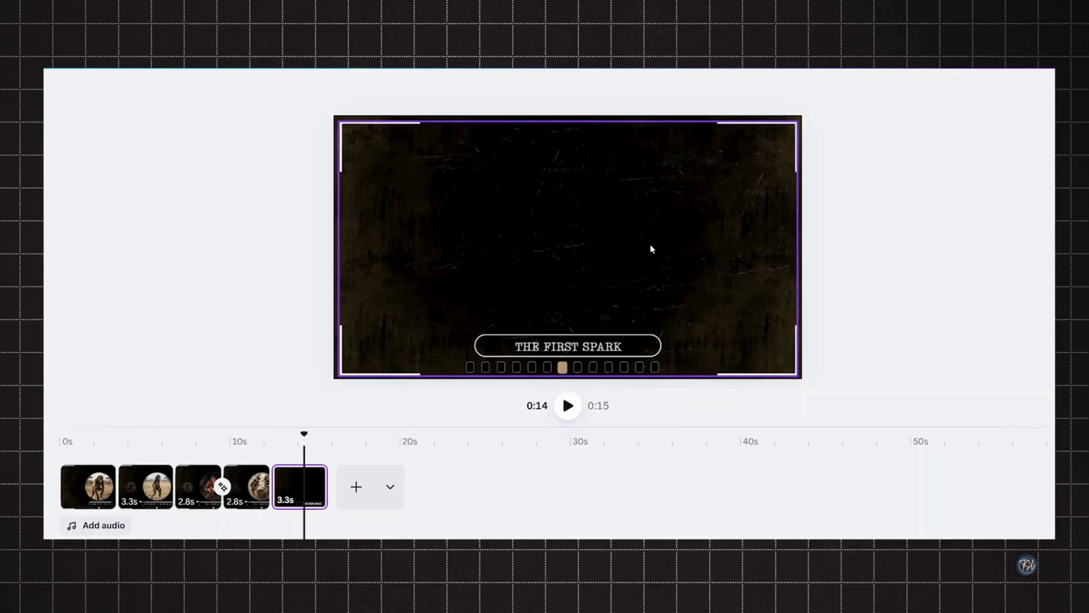
# - Enlarge the title's rounded outline into a large box filling the centre of the page
pyautogui.click(694, 521)
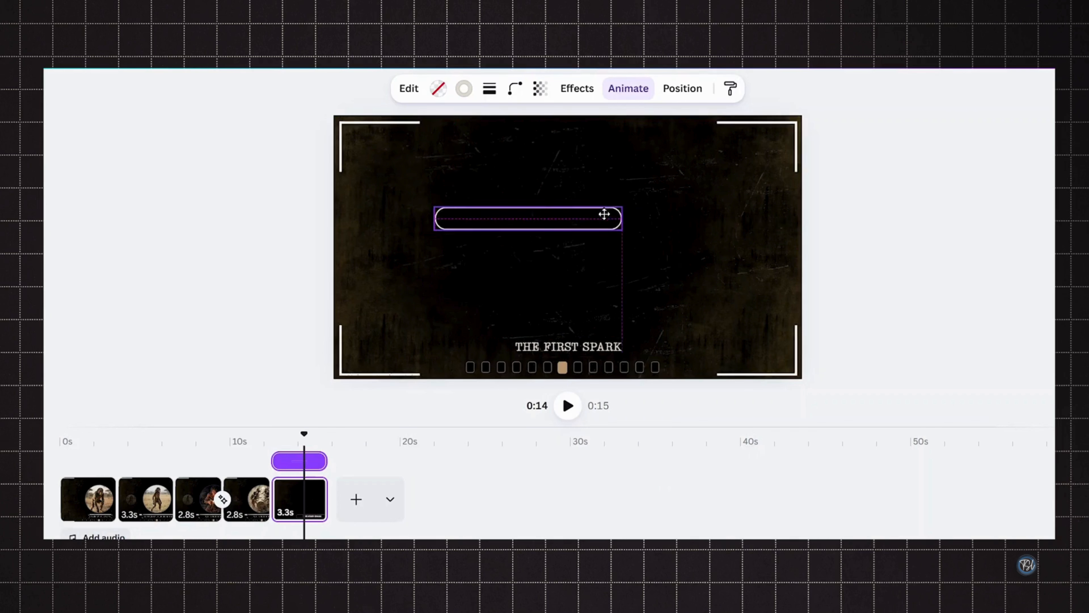
pyautogui.click(603, 214)
pyautogui.moveTo(607, 218); pyautogui.dragTo(736, 336)
pyautogui.moveTo(640, 250); pyautogui.dragTo(625, 270)
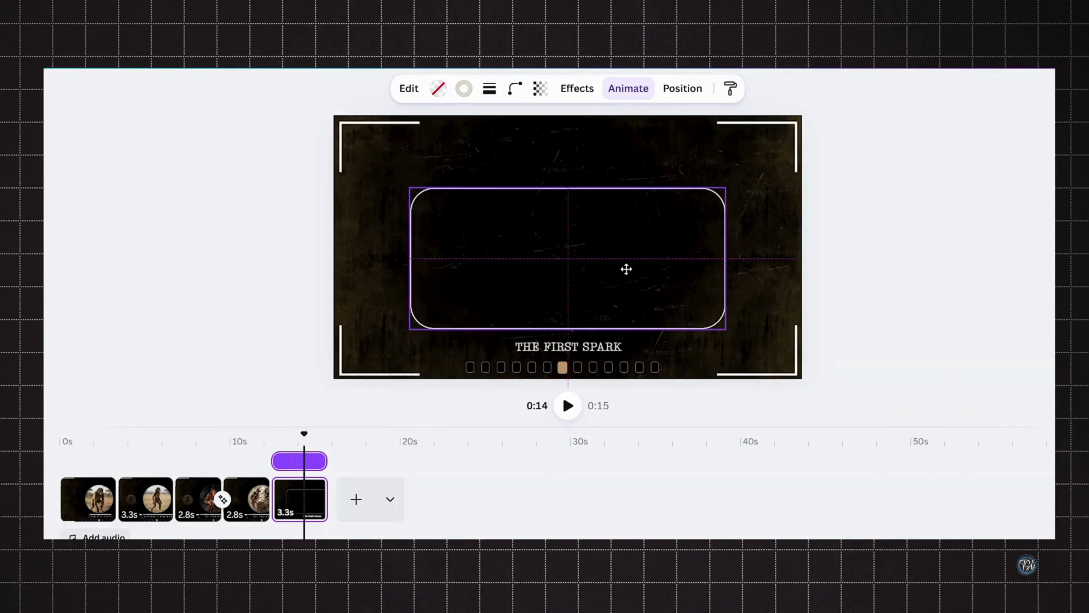
pyautogui.moveTo(726, 187); pyautogui.dragTo(748, 173)
pyautogui.moveTo(522, 267); pyautogui.dragTo(516, 264)
# - Move the title text up into the box and set its font size to 45
pyautogui.click(563, 346)
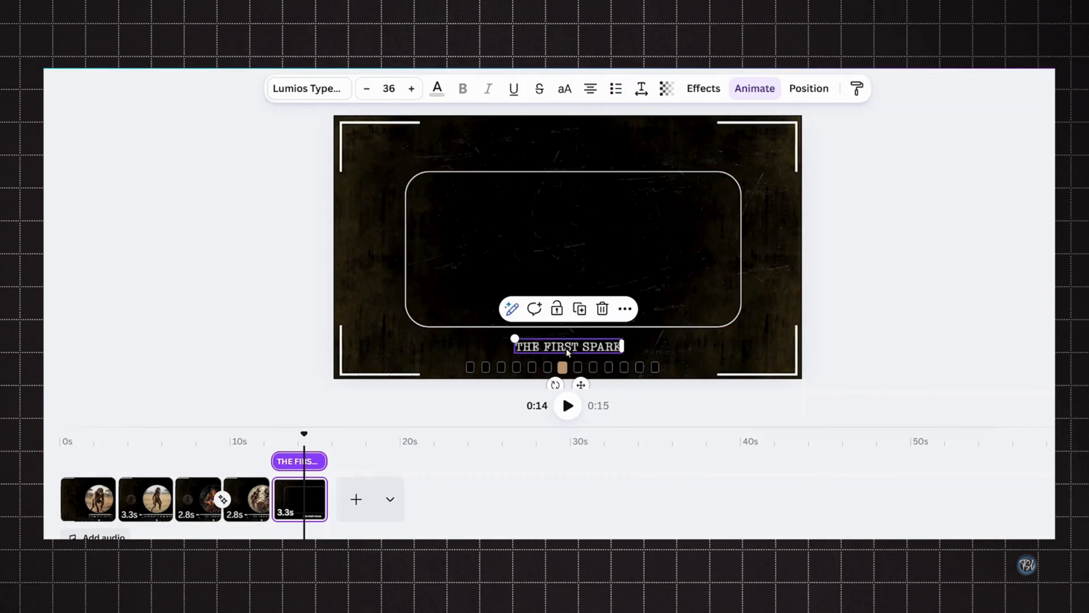
pyautogui.moveTo(566, 348); pyautogui.dragTo(578, 291)
pyautogui.click(388, 88)
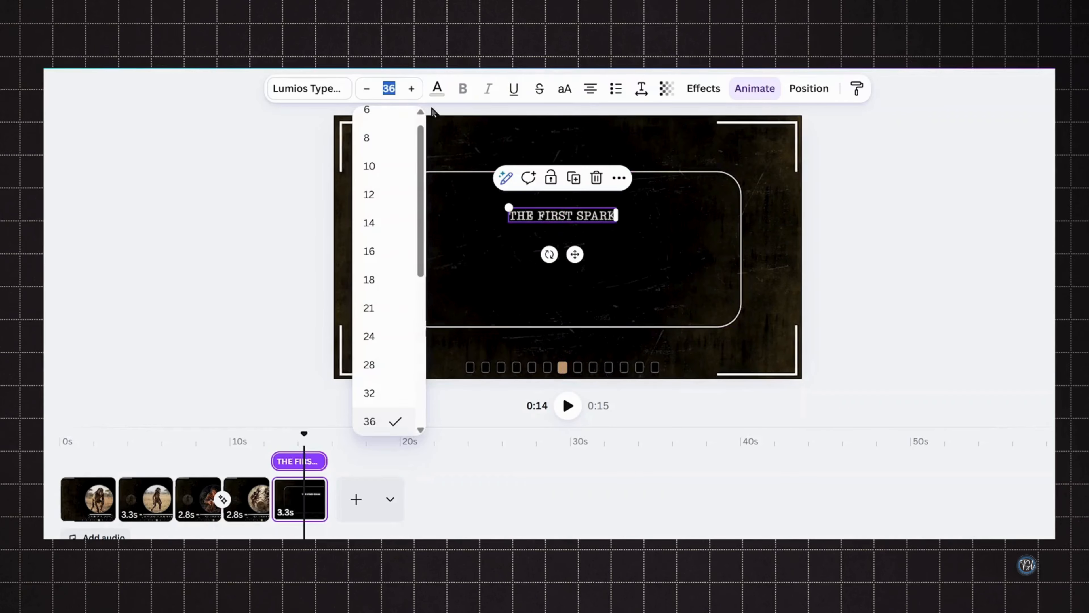
pyautogui.write('45')
pyautogui.press('Return')
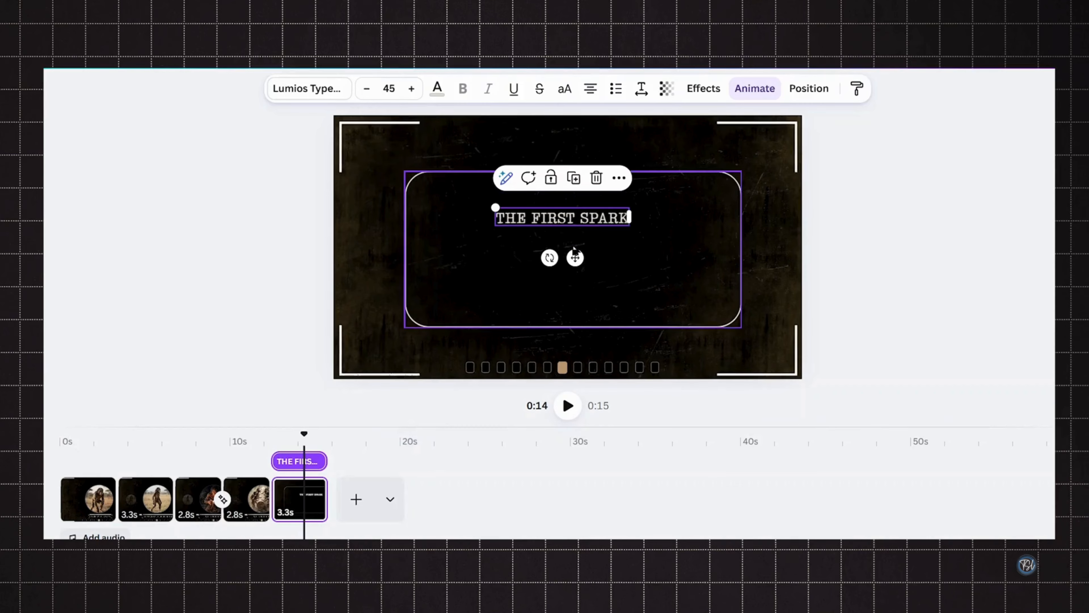
# - Replace the title text by pasting "The story of evolution brought us here."
pyautogui.moveTo(576, 258)
pyautogui.mouseDown()
pyautogui.moveTo(556, 251)
pyautogui.moveTo(589, 244)
pyautogui.mouseUp()
pyautogui.doubleClick(483, 202)
pyautogui.write('The story of evolution brought us here')
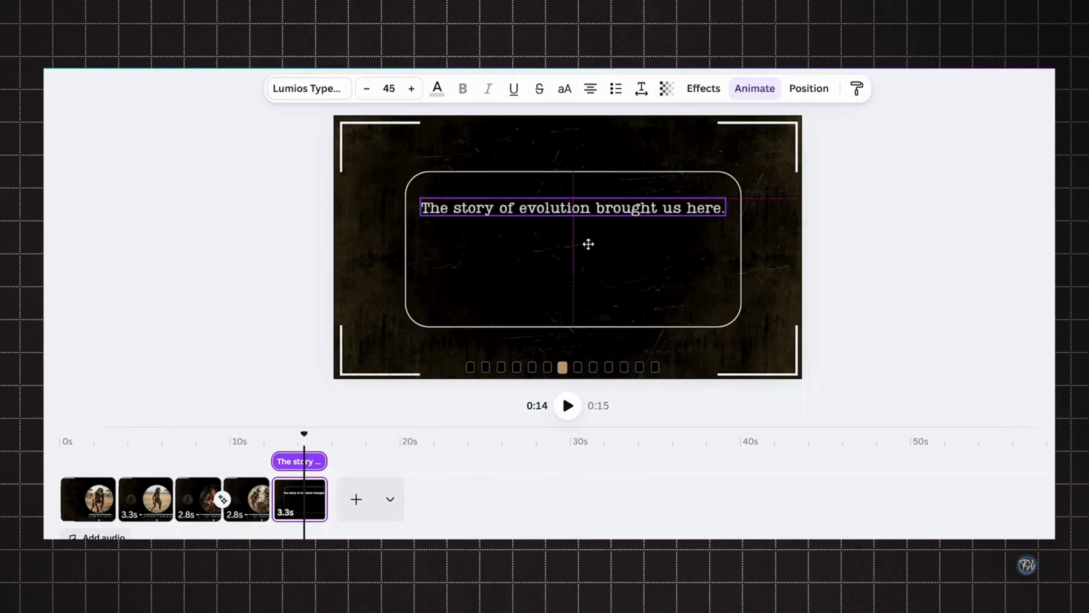
# - Apply the Typewriter animation on enter to the text with a faster speed and Character writing style
pyautogui.click(759, 92)
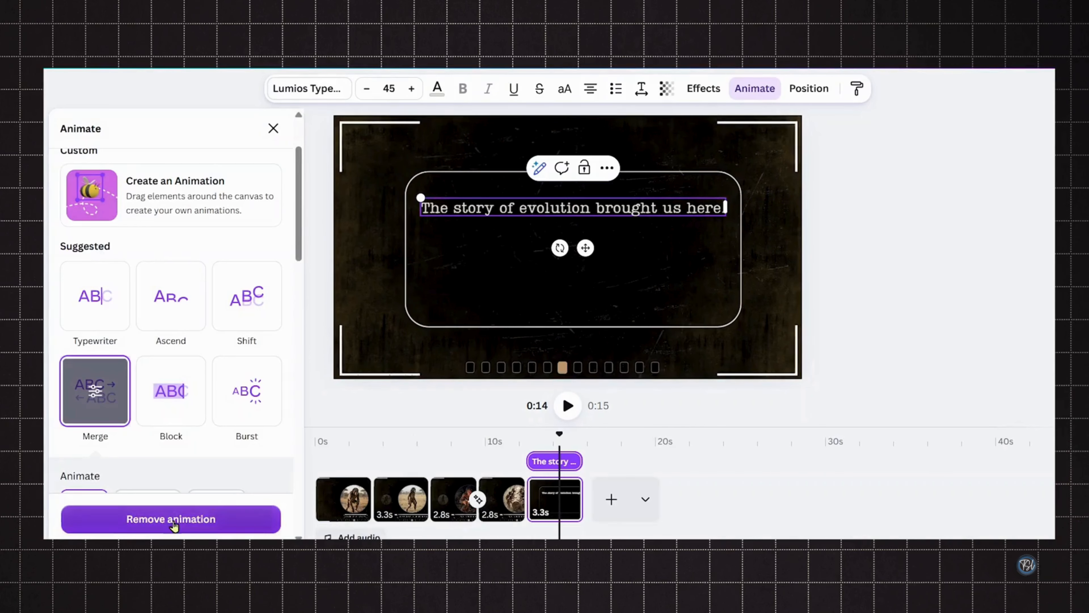
pyautogui.click(107, 306)
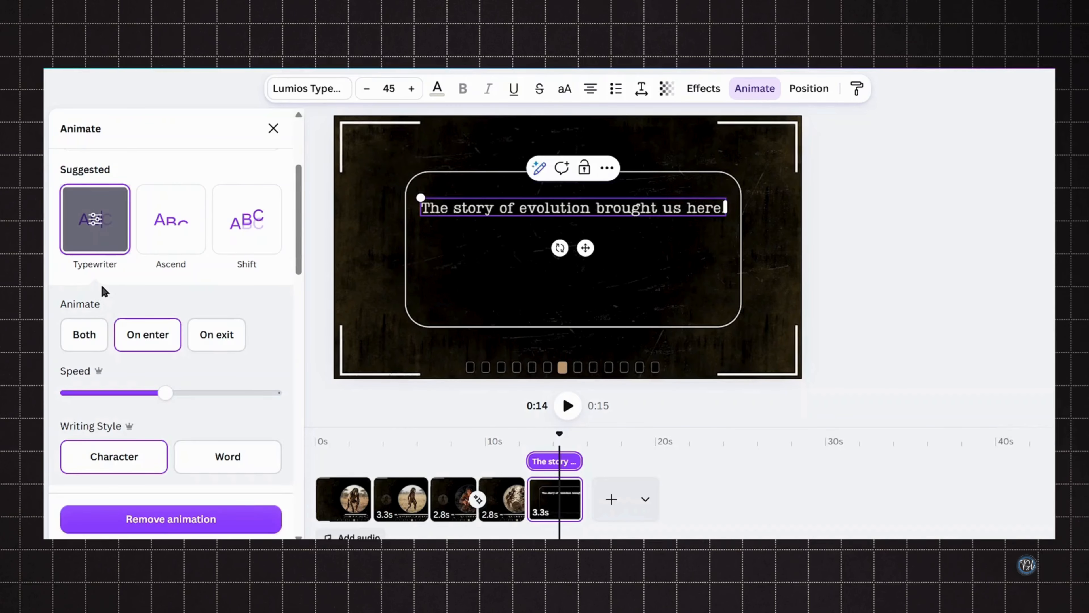
pyautogui.click(127, 333)
pyautogui.moveTo(165, 393); pyautogui.dragTo(233, 392)
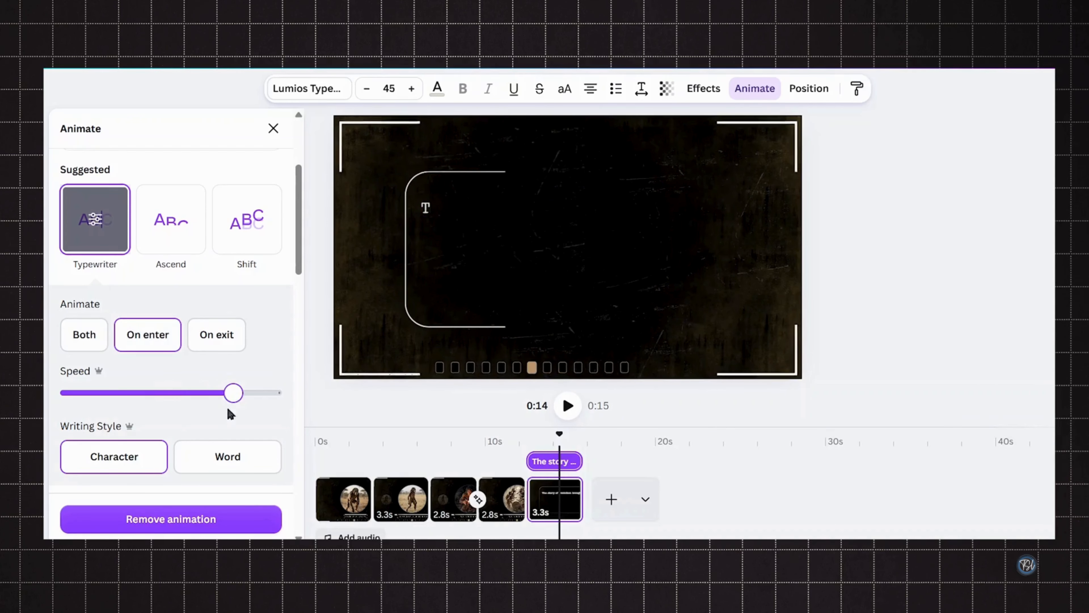
pyautogui.click(129, 458)
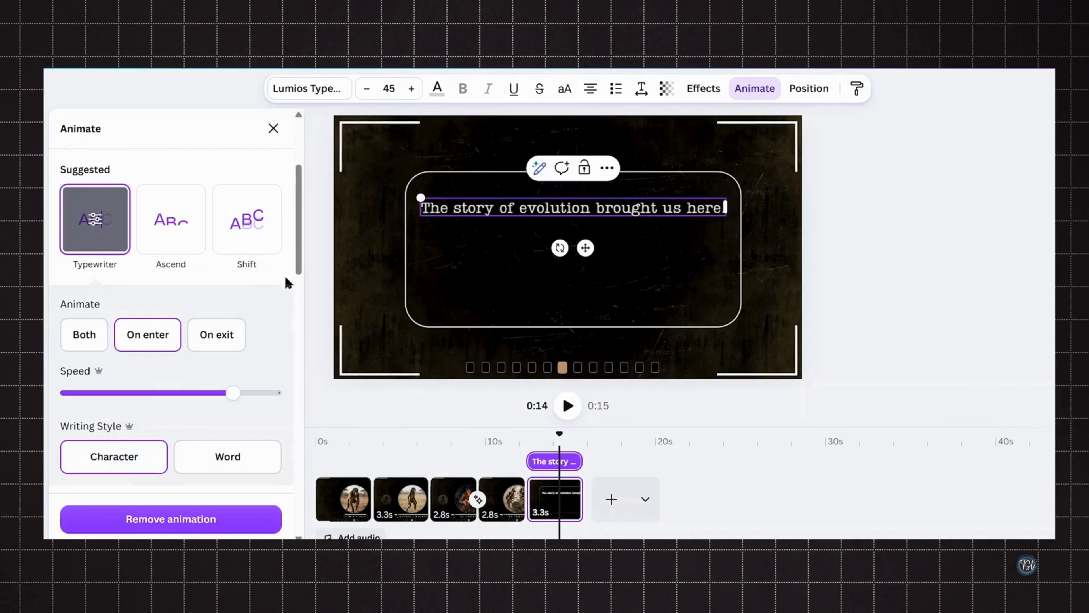
pyautogui.click(274, 129)
# - Duplicate the text line twice and change the middle copy to "The story of being human..."
pyautogui.click(609, 169)
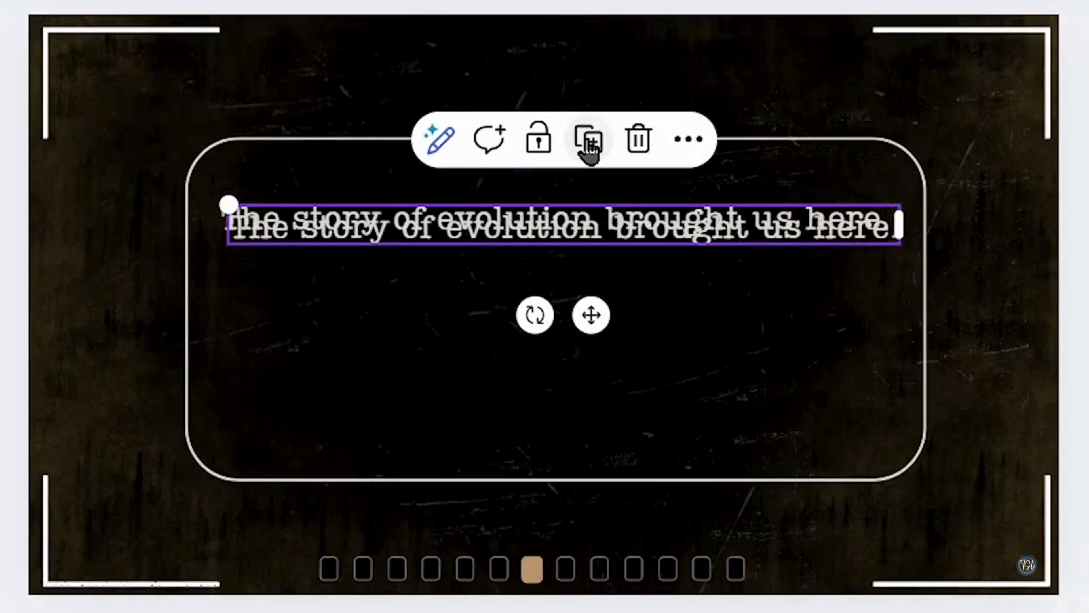
pyautogui.moveTo(593, 252); pyautogui.dragTo(601, 364)
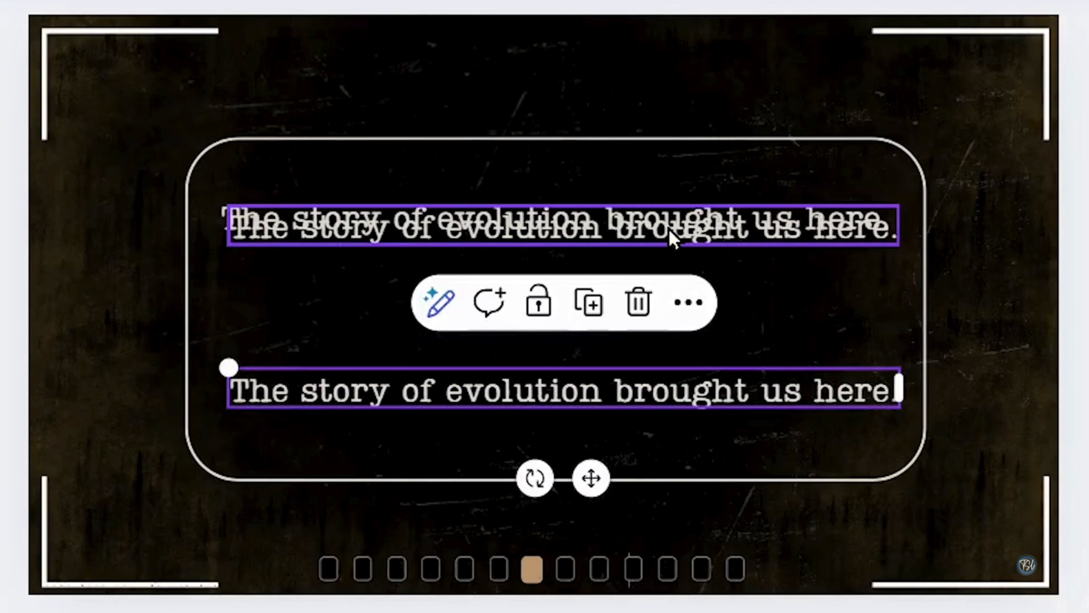
pyautogui.click(673, 238)
pyautogui.doubleClick(499, 291)
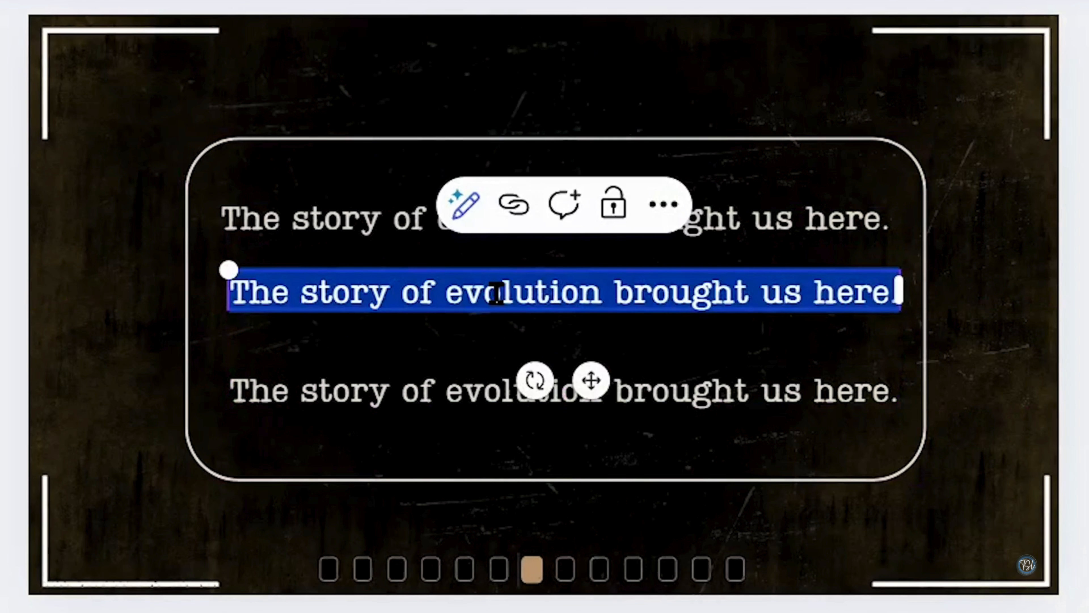
pyautogui.doubleClick(498, 292)
pyautogui.tripleClick(498, 292)
pyautogui.write('The story of being human..')
# - Reposition the text lines and change the bottom copy to "still in progress."
pyautogui.moveTo(665, 395); pyautogui.dragTo(662, 372)
pyautogui.click(704, 435)
pyautogui.moveTo(925, 481); pyautogui.dragTo(922, 450)
pyautogui.doubleClick(764, 375)
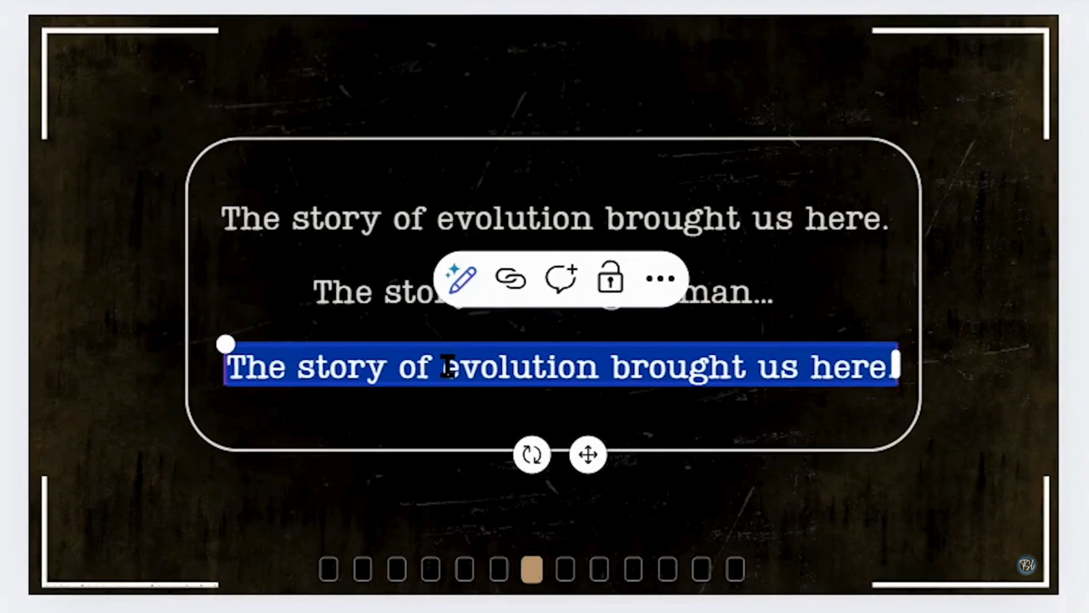
pyautogui.write('still in progress.')
pyautogui.click(761, 234)
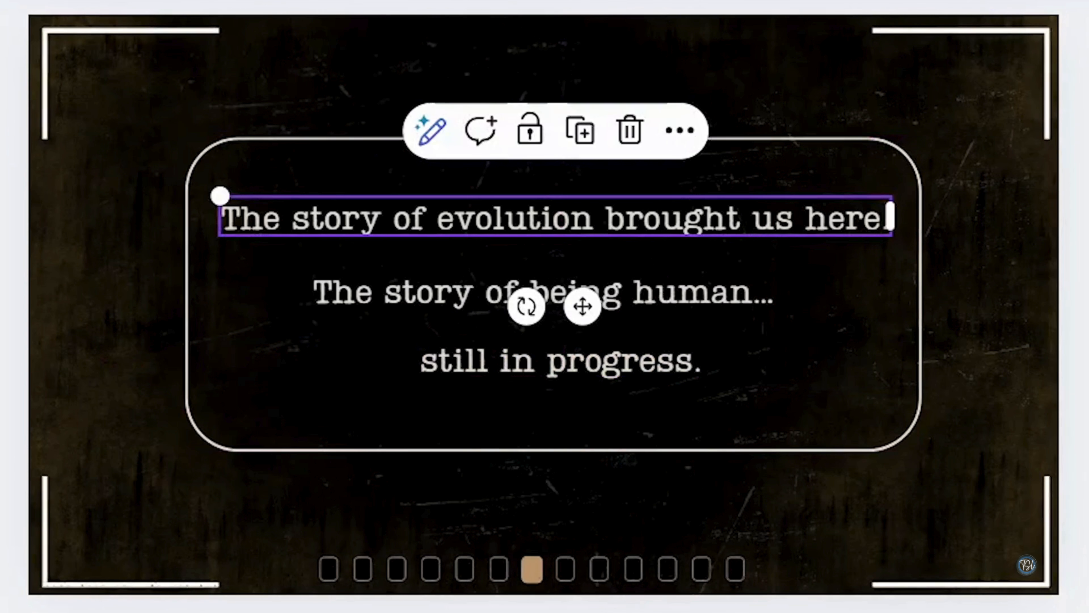